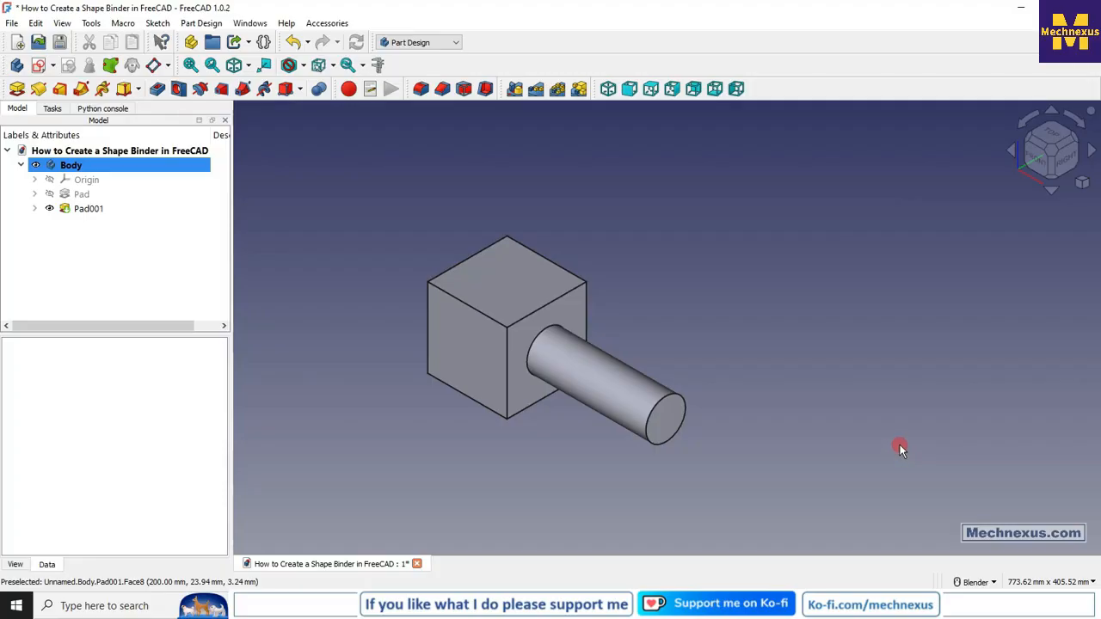
# Examine the block-and-cylinder model from several angles, checking the block's side faces and an upper edge.
pyautogui.moveTo(591, 477)
pyautogui.mouseDown(button='middle')
pyautogui.moveTo(606, 455)
pyautogui.moveTo(599, 483)
pyautogui.mouseUp(button='middle')
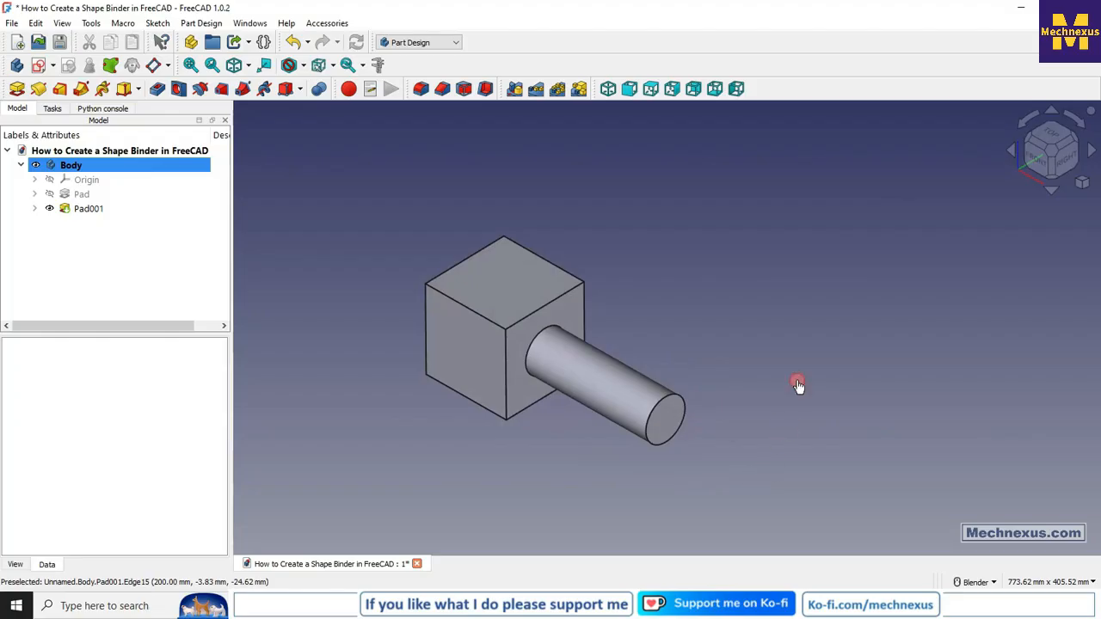
pyautogui.click(567, 312)
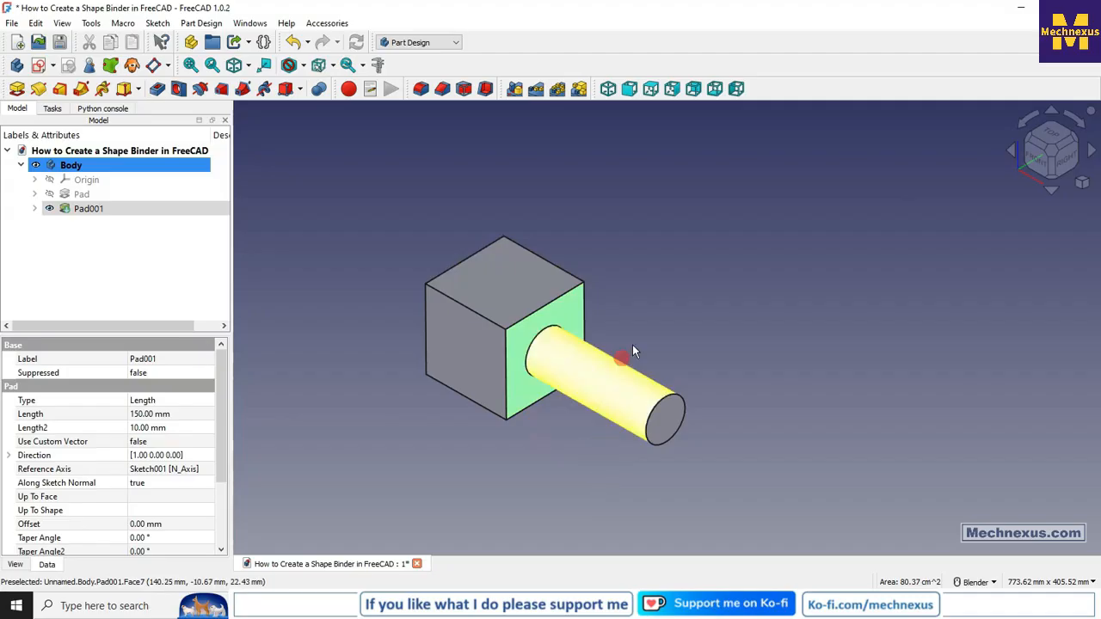
pyautogui.click(457, 317)
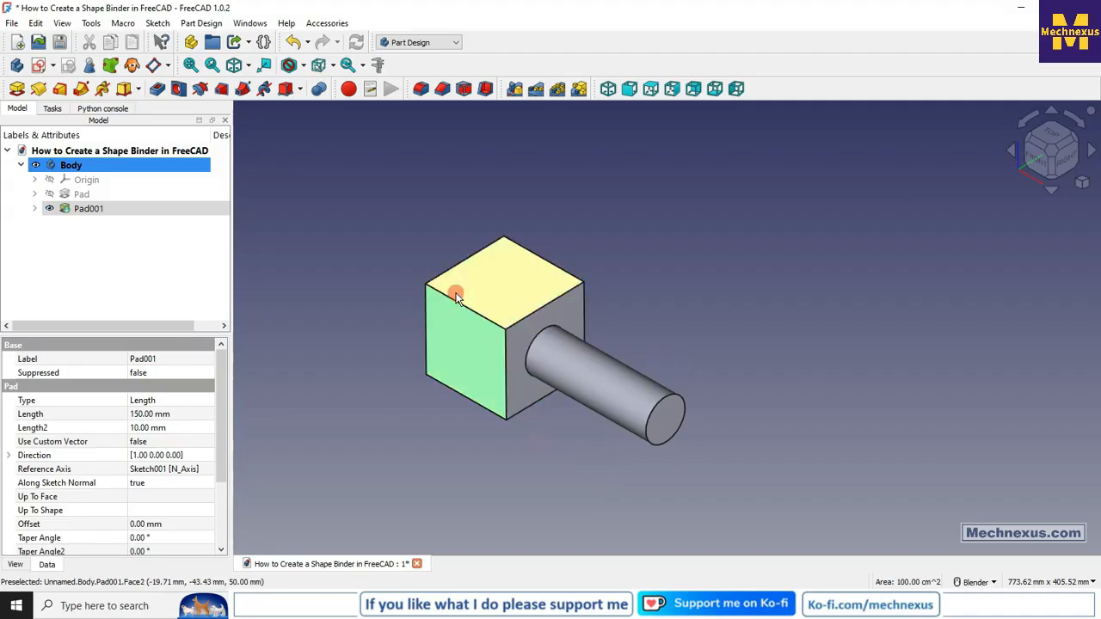
pyautogui.click(791, 295)
pyautogui.click(477, 316)
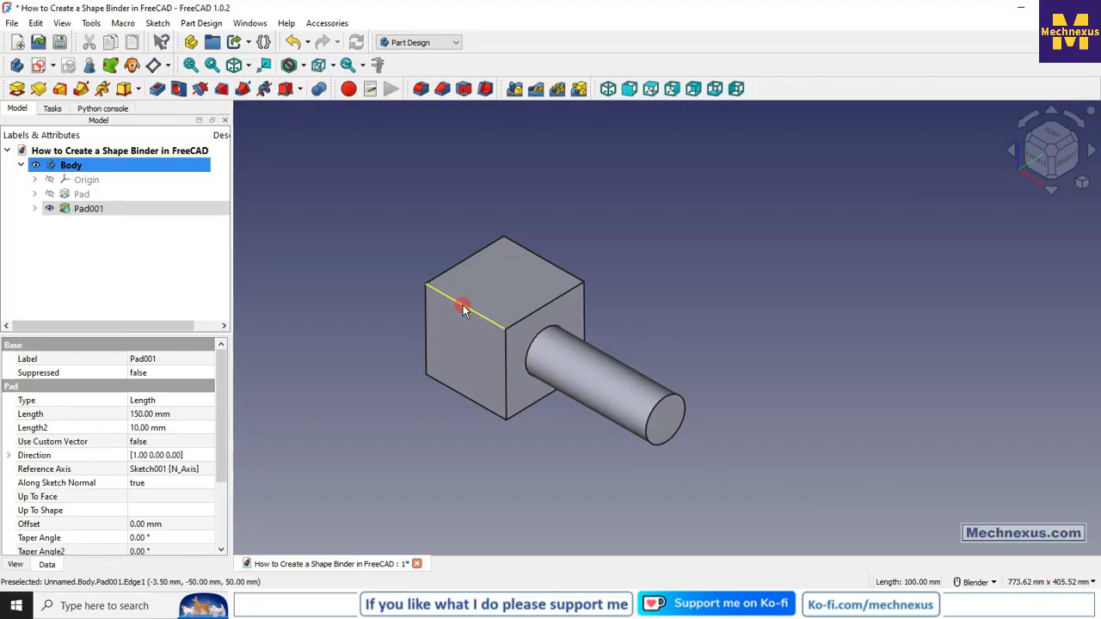
pyautogui.moveTo(604, 457); pyautogui.dragTo(559, 416, button='middle')
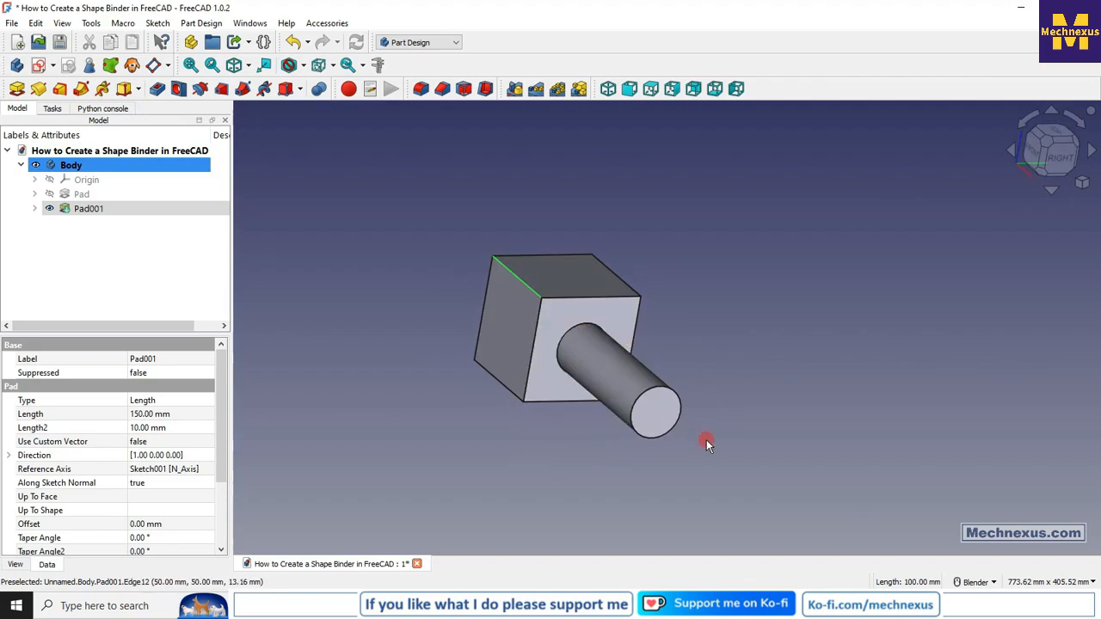
pyautogui.moveTo(598, 473); pyautogui.dragTo(659, 494, button='middle')
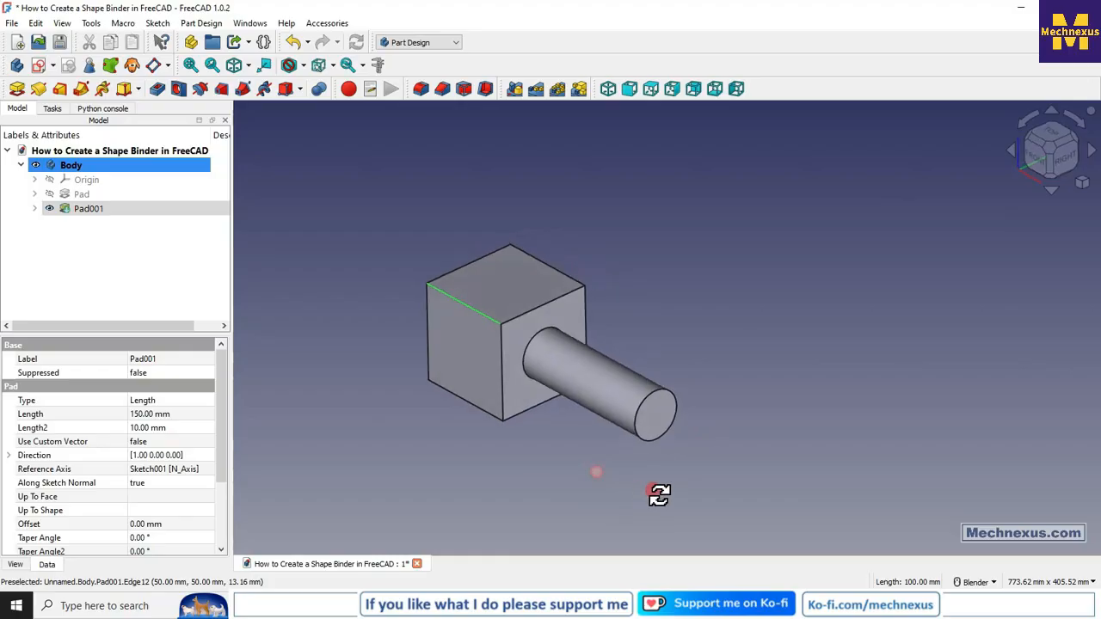
pyautogui.click(547, 487)
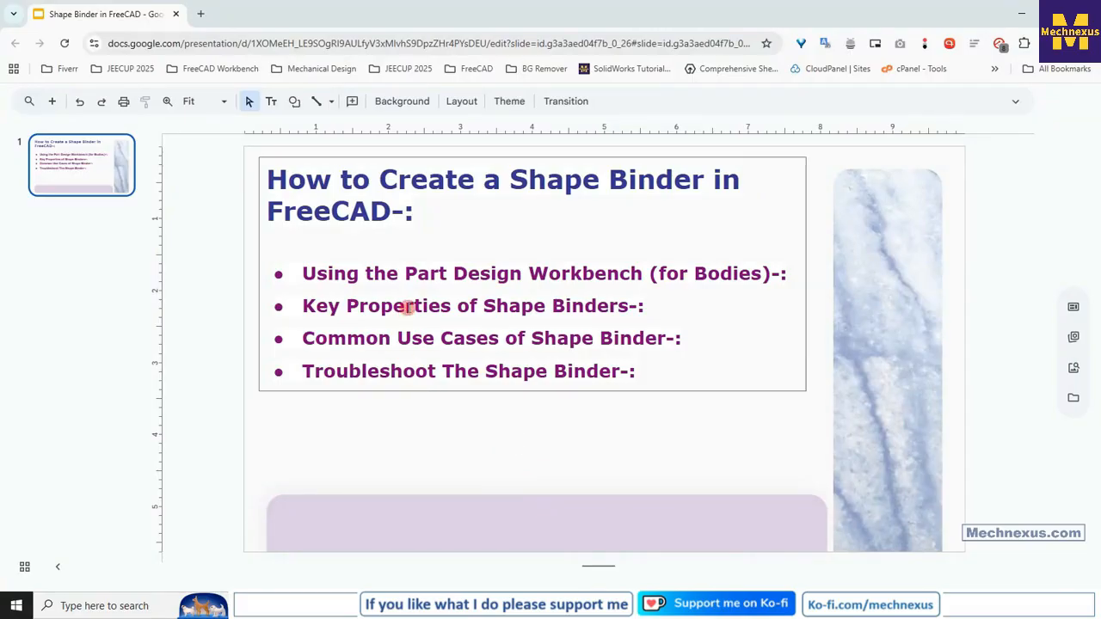
# Review the Google Slides outline on shape binders: Part Design Workbench, key properties, common use cases and troubleshooting.
pyautogui.click(409, 277)
pyautogui.moveTo(408, 277); pyautogui.dragTo(653, 280)
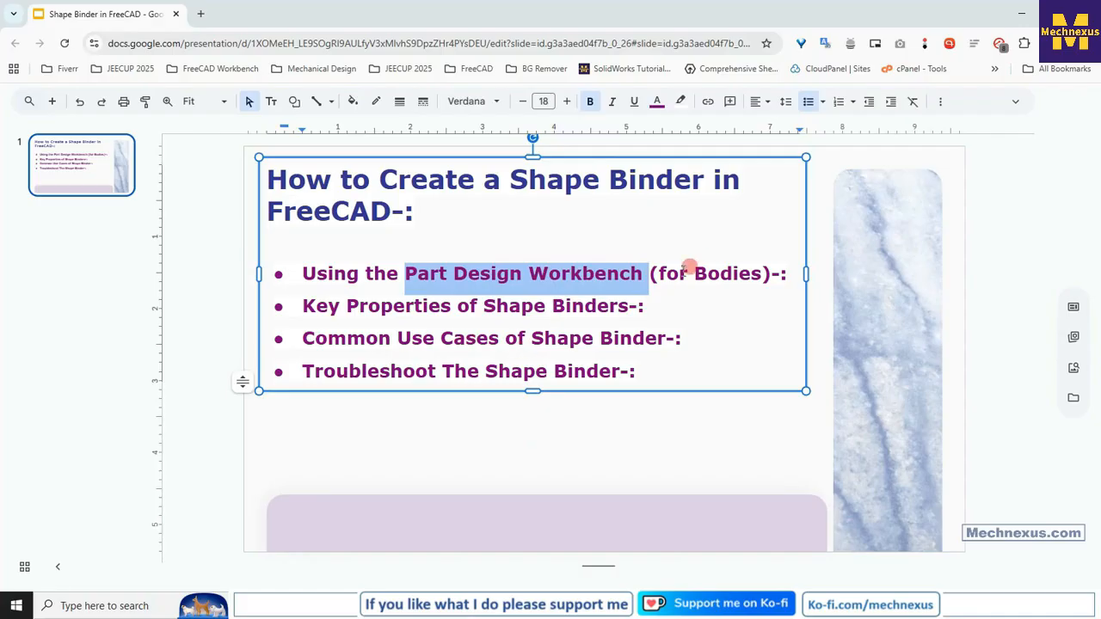
pyautogui.moveTo(695, 273); pyautogui.dragTo(762, 273)
pyautogui.click(724, 343)
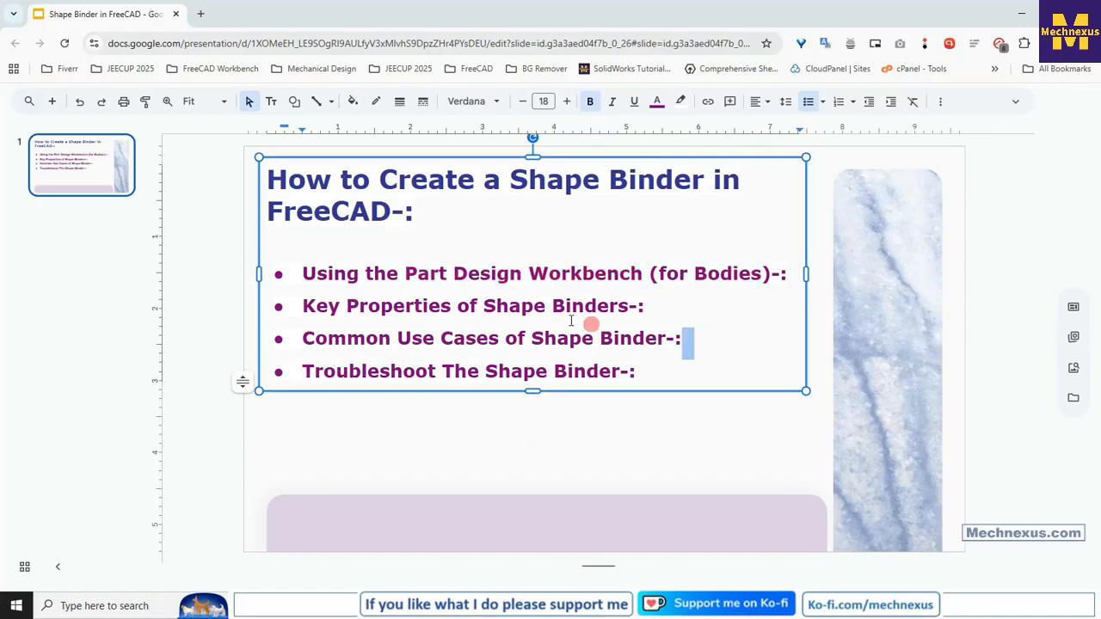
pyautogui.click(303, 307)
pyautogui.moveTo(302, 307); pyautogui.dragTo(645, 306)
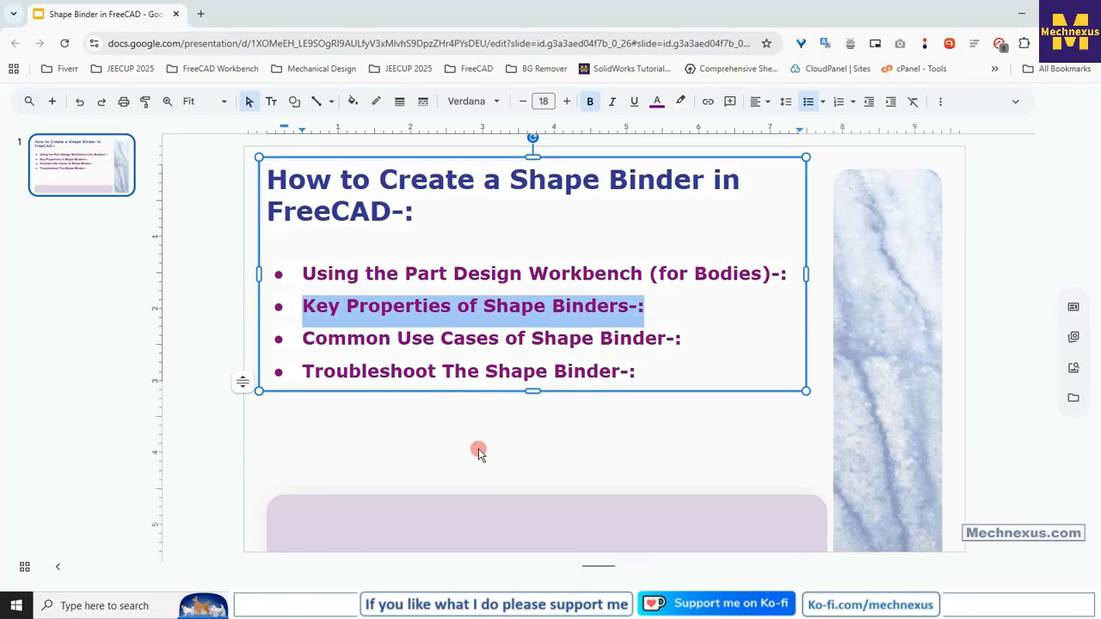
pyautogui.moveTo(302, 338); pyautogui.dragTo(682, 339)
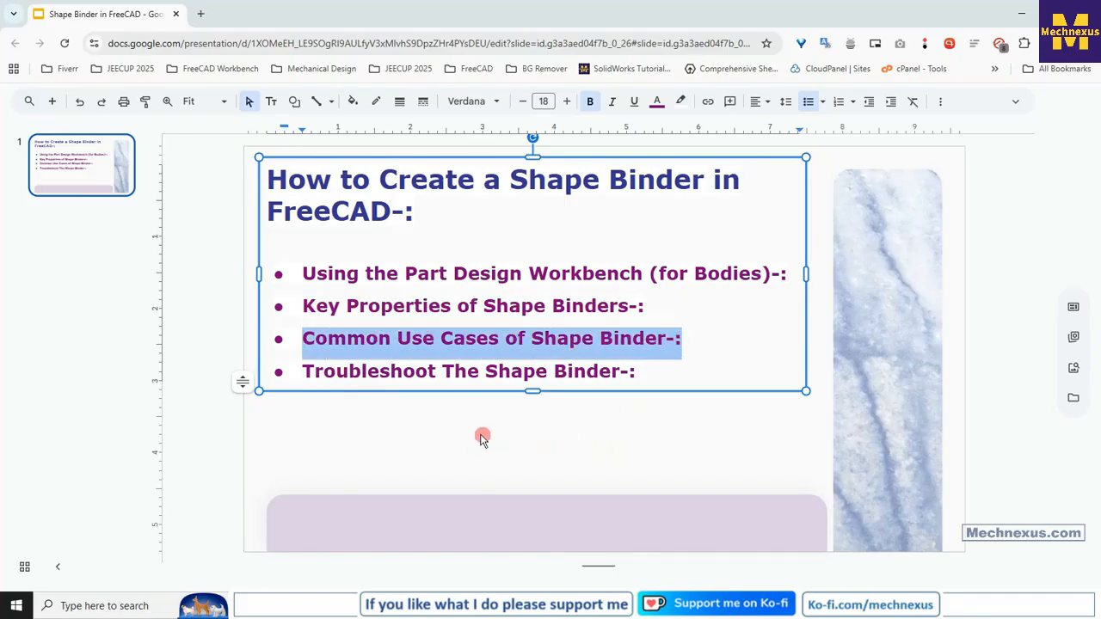
pyautogui.click(324, 370)
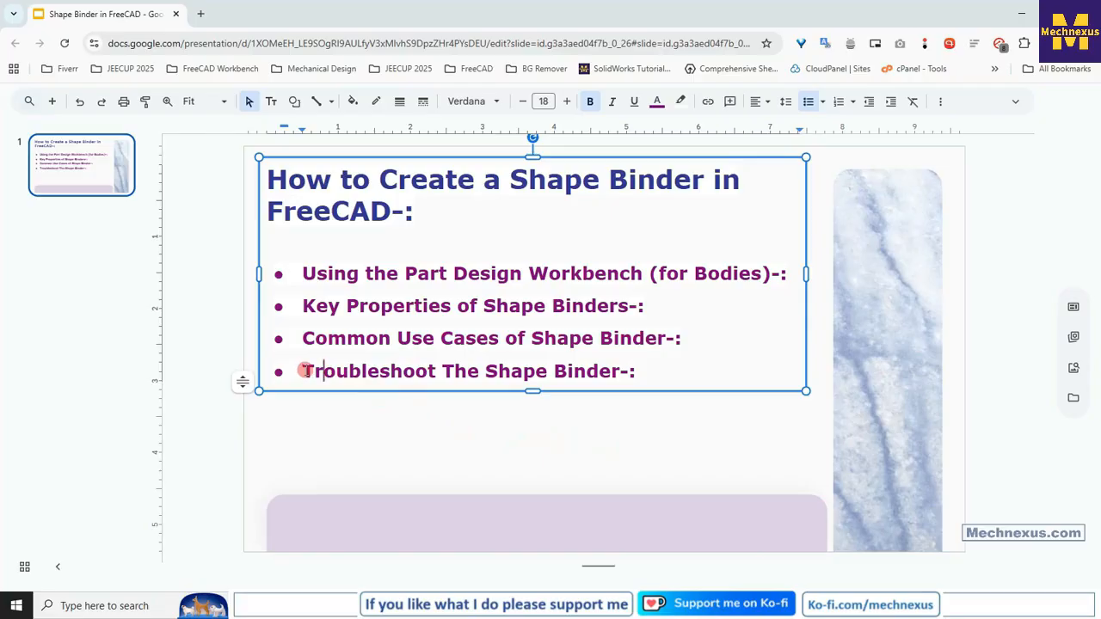
pyautogui.moveTo(303, 371); pyautogui.dragTo(641, 372)
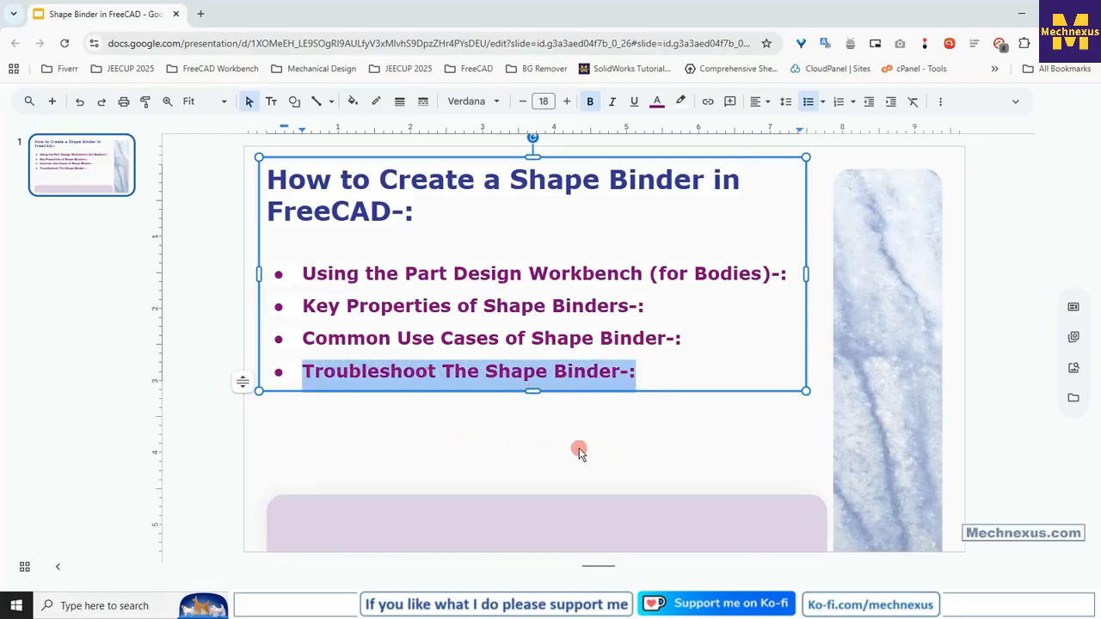
pyautogui.click(528, 449)
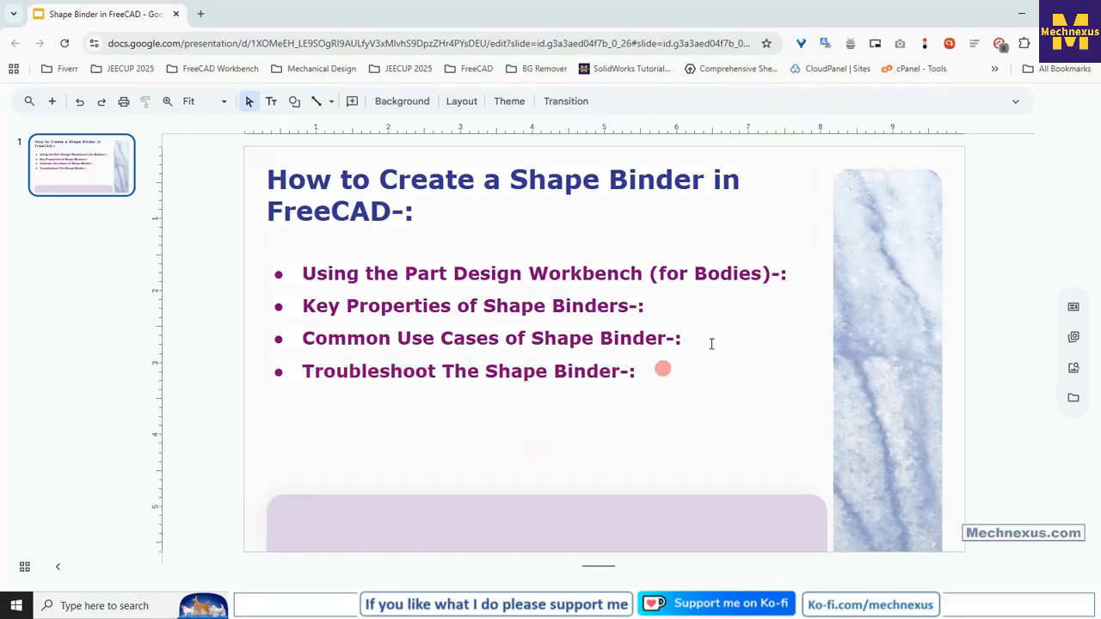
pyautogui.click(1021, 13)
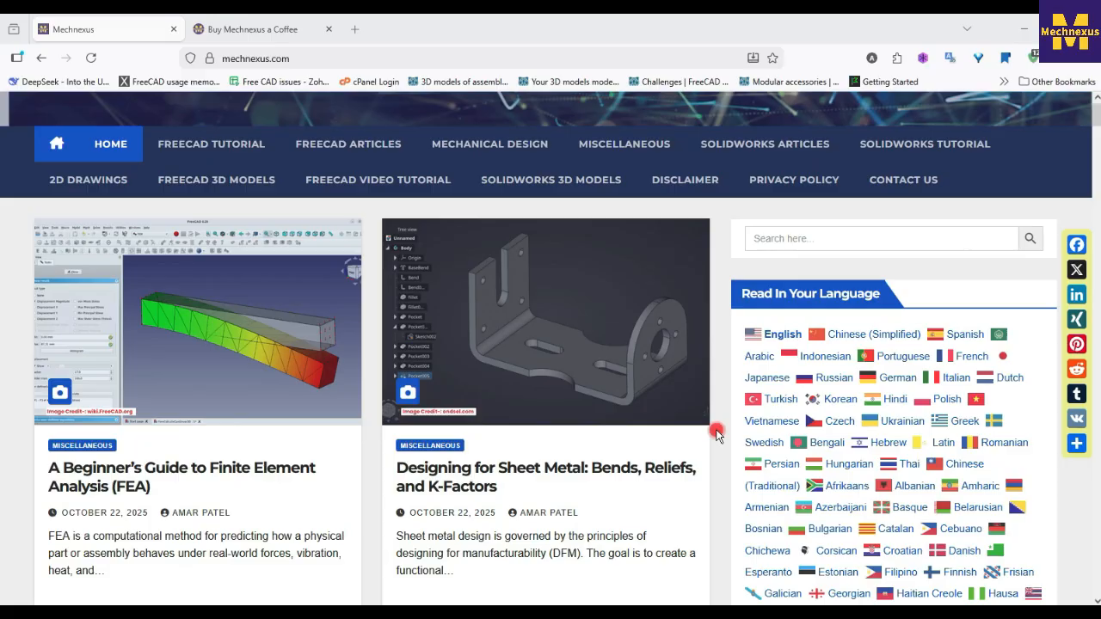
# Browse the article listings on the Mechnexus website's home page in the web browser.
pyautogui.scroll(-3, 717, 434)
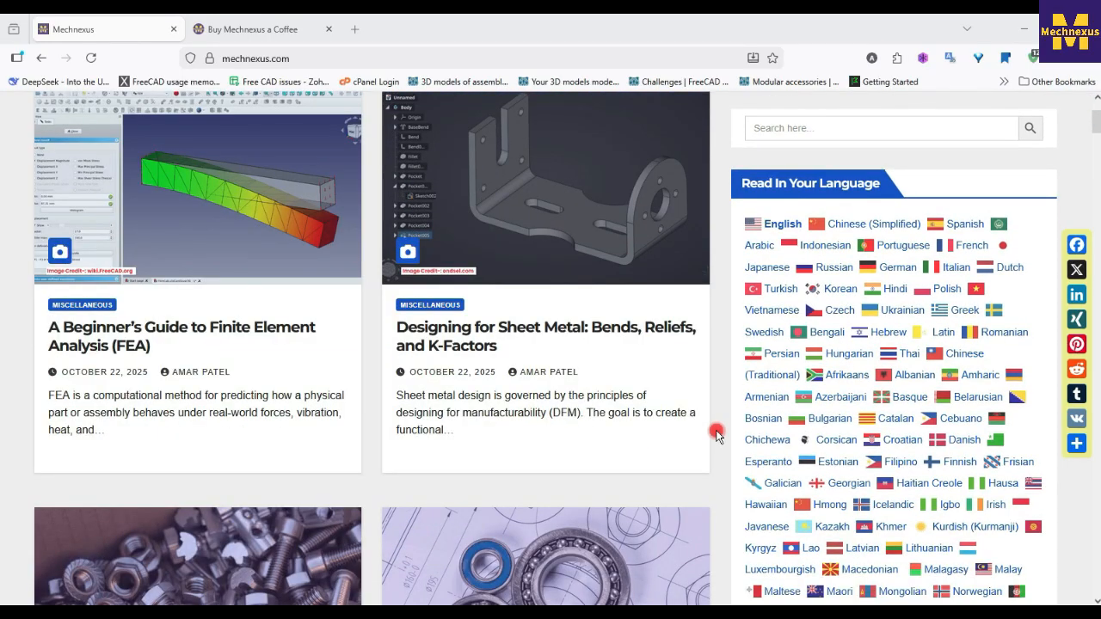
pyautogui.scroll(2, 718, 434)
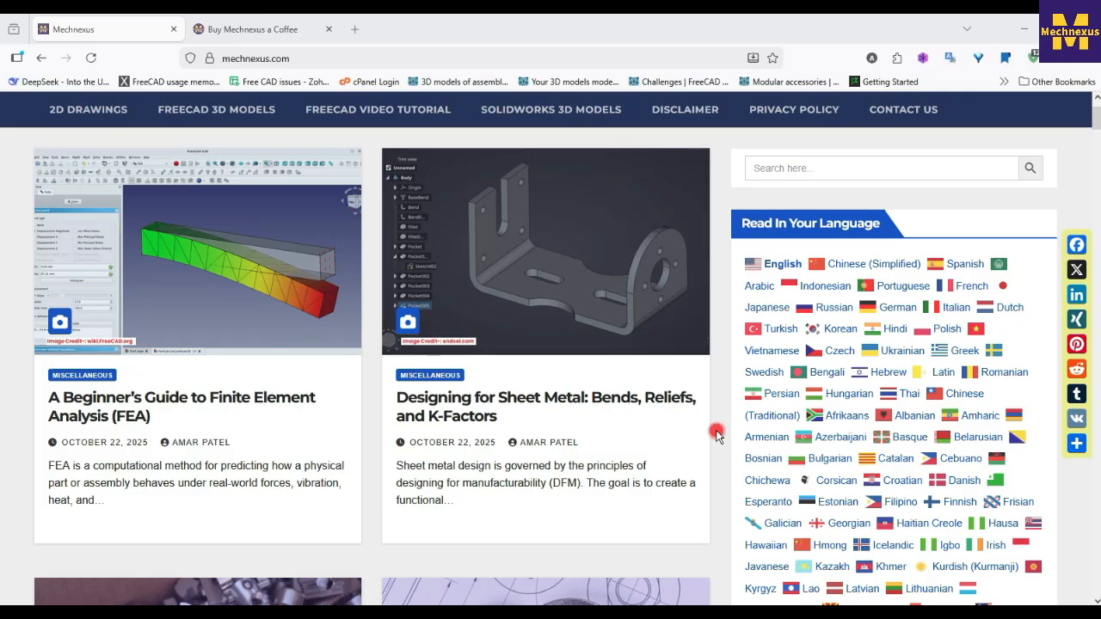
pyautogui.scroll(-3, 717, 434)
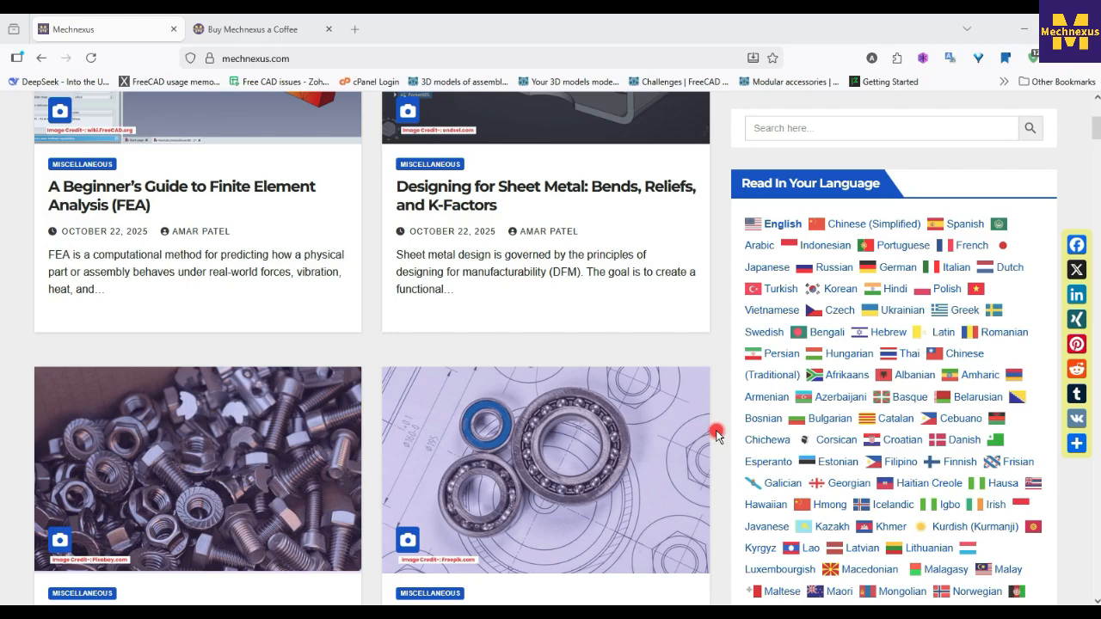
pyautogui.scroll(-6, 717, 434)
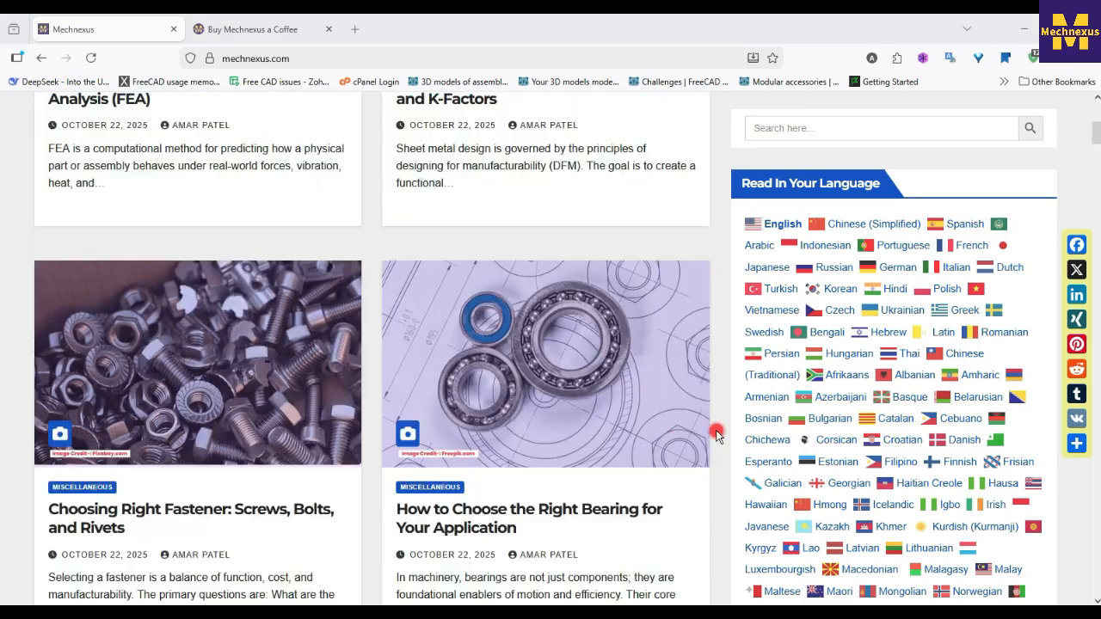
pyautogui.scroll(-7, 717, 434)
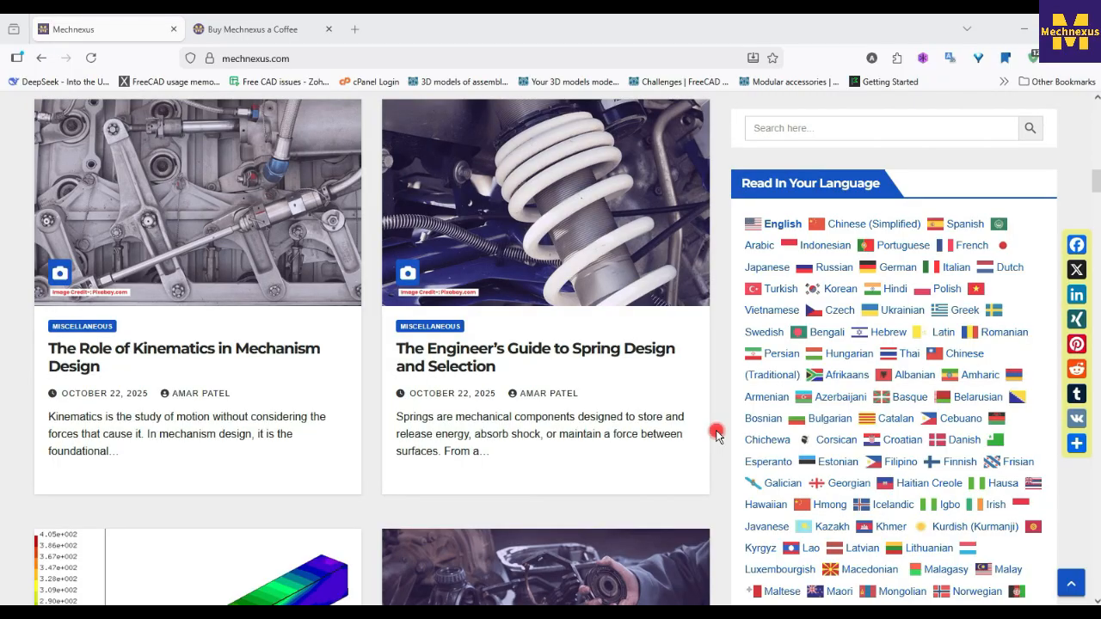
pyautogui.scroll(-2, 718, 435)
pyautogui.scroll(7, 718, 434)
pyautogui.scroll(10, 714, 434)
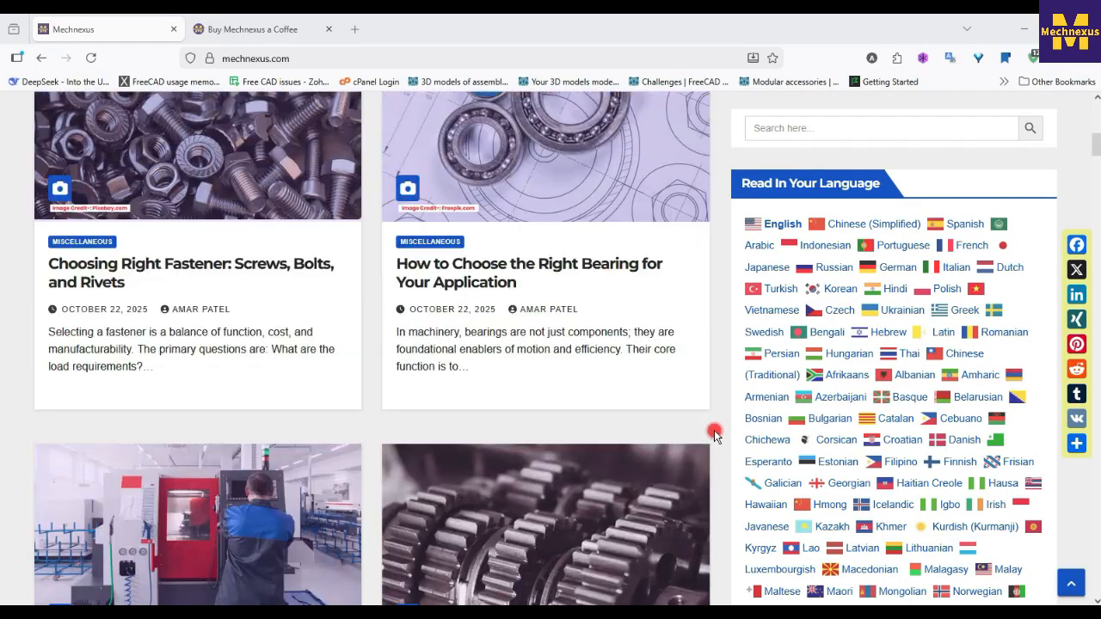
pyautogui.scroll(-3, 714, 435)
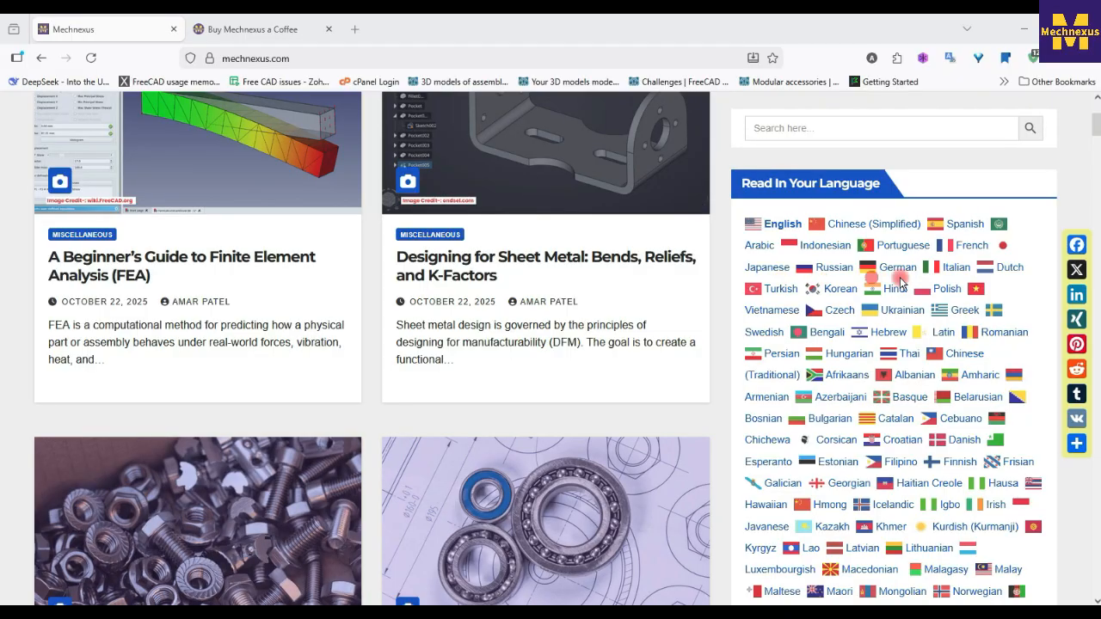
pyautogui.scroll(-1, 997, 359)
# Look through the Mechnexus Ko-fi page, including its tip, about, gallery and shop sections.
pyautogui.click(230, 35)
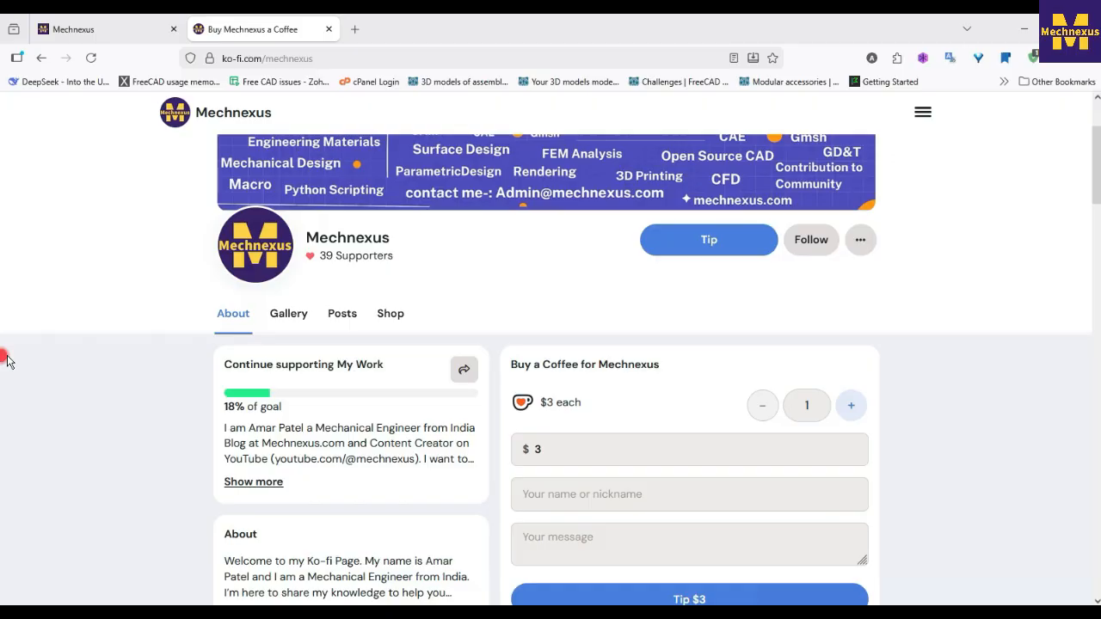
pyautogui.scroll(2, 128, 386)
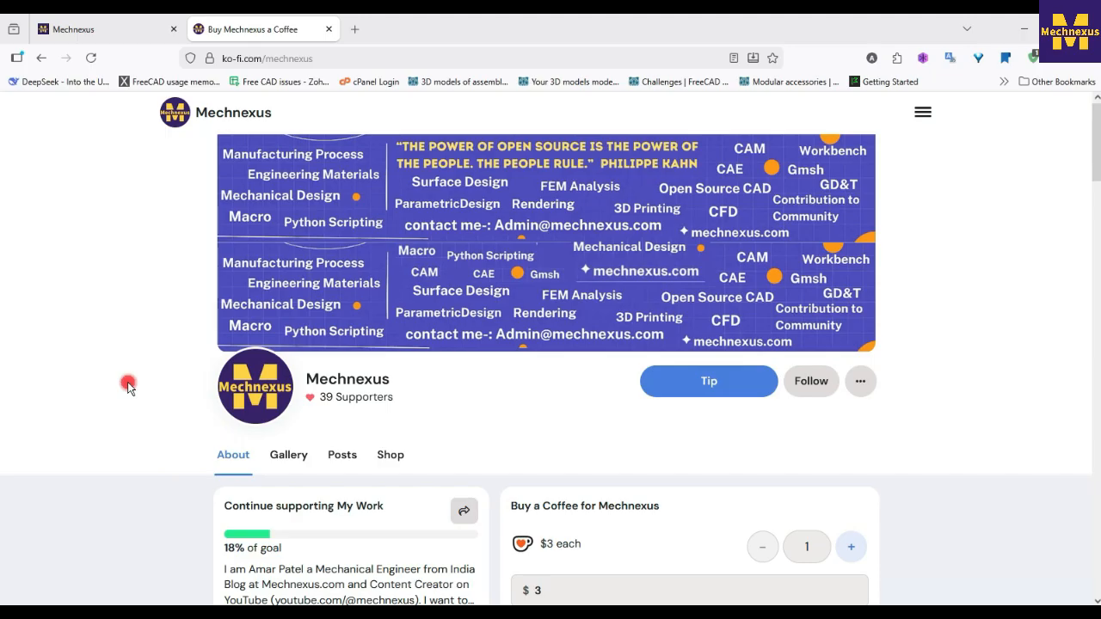
pyautogui.scroll(-5, 128, 387)
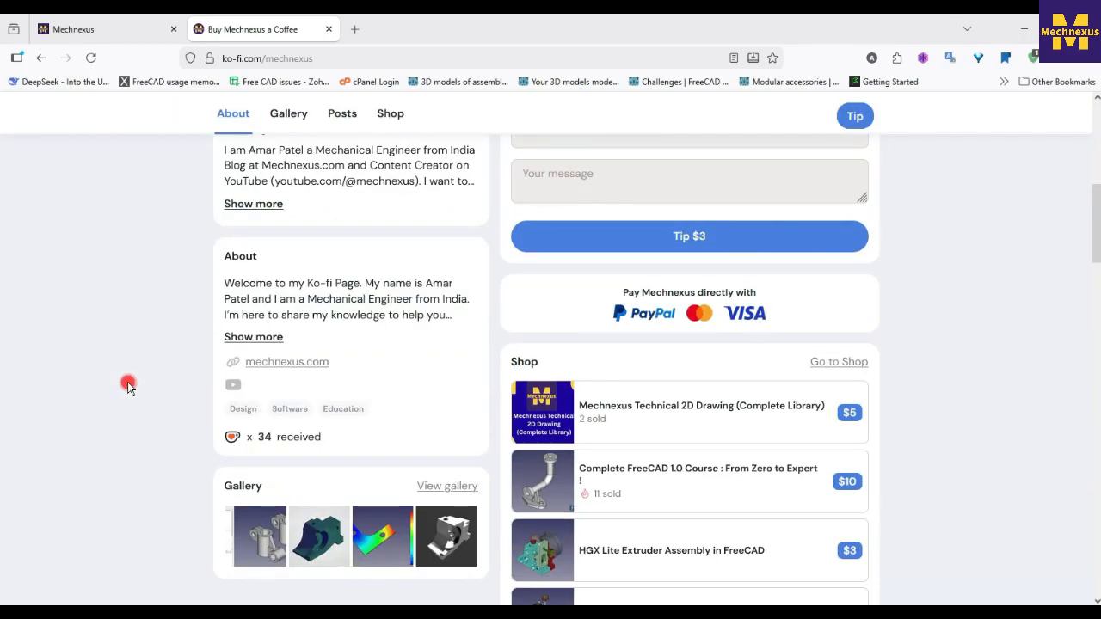
pyautogui.scroll(5, 129, 386)
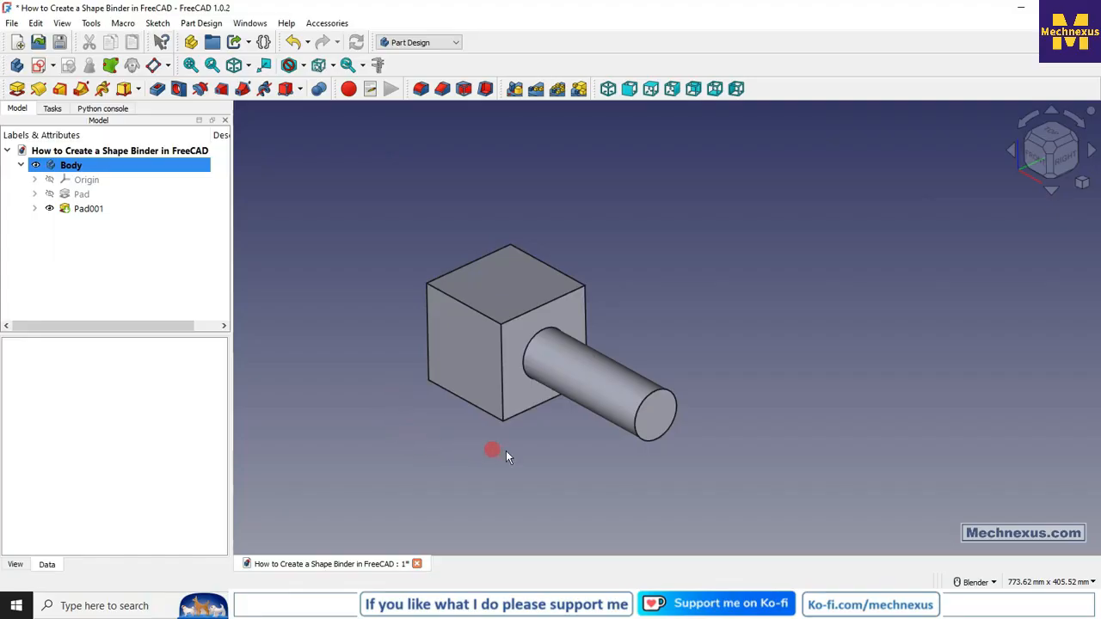
# In FreeCAD, create a shape binder from the block's side face surrounding the cylinder's base.
pyautogui.click(521, 401)
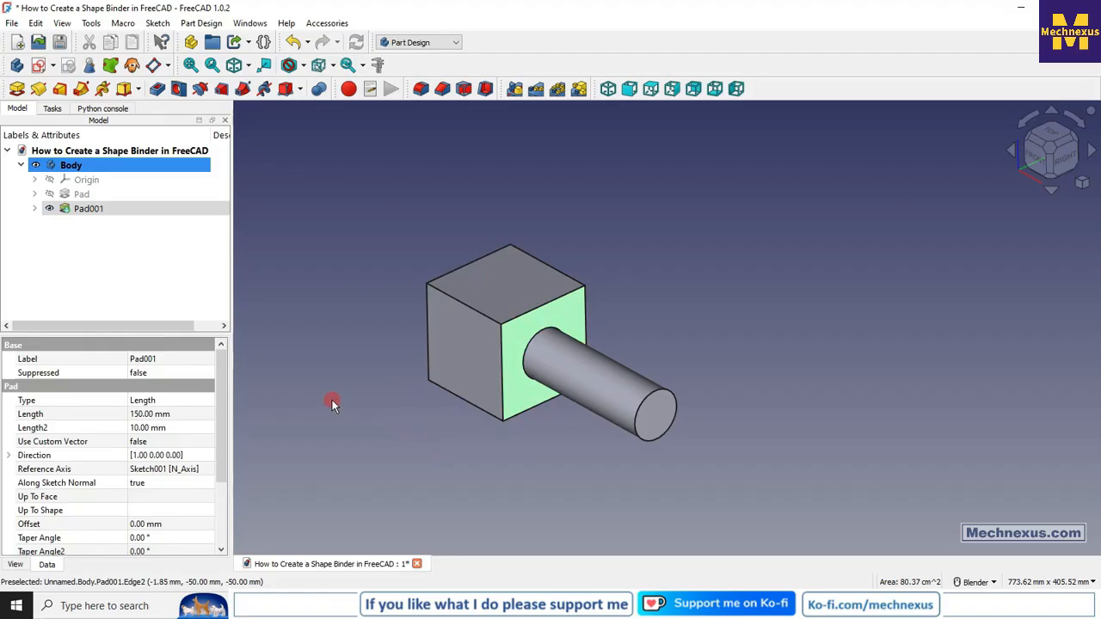
pyautogui.click(193, 25)
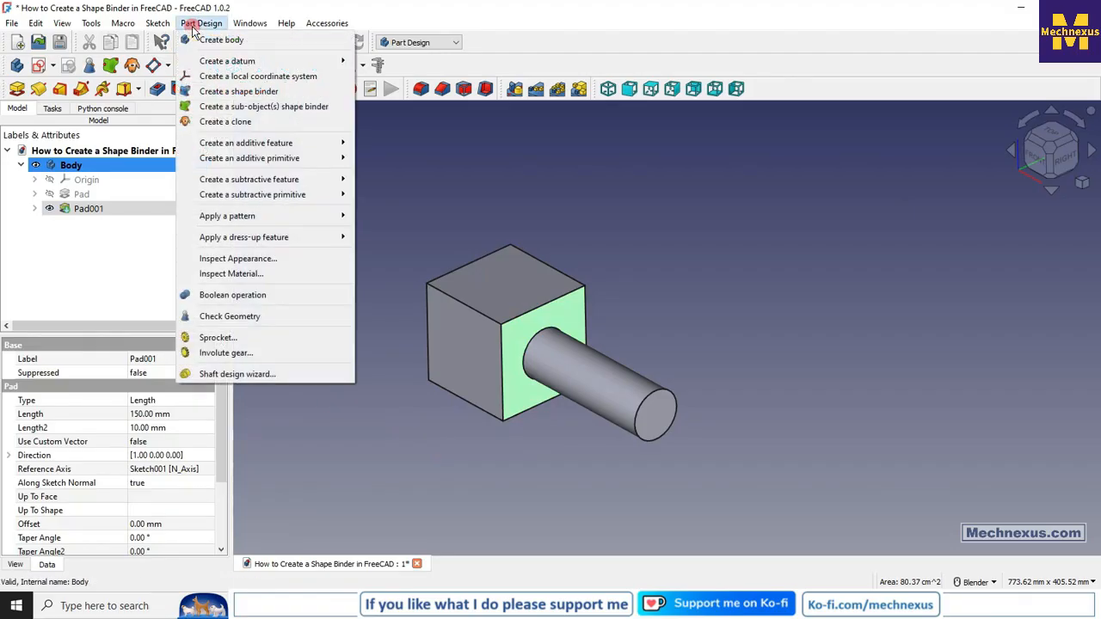
pyautogui.click(274, 95)
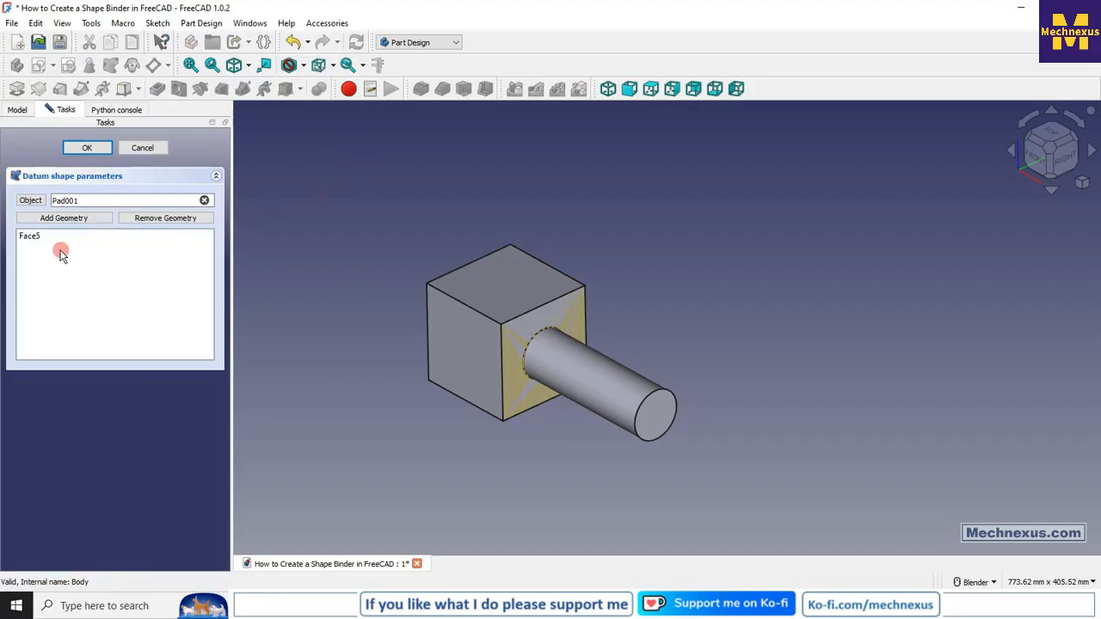
pyautogui.click(86, 148)
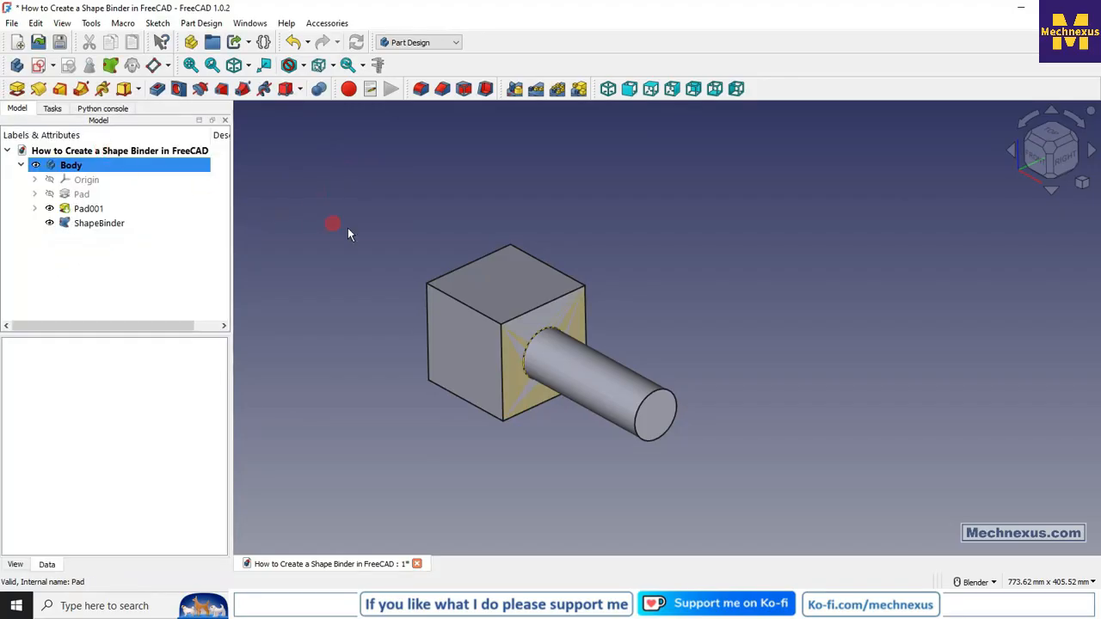
# Inspect the new shape binder's properties and the actions available for it, such as moving it to another body.
pyautogui.click(110, 223)
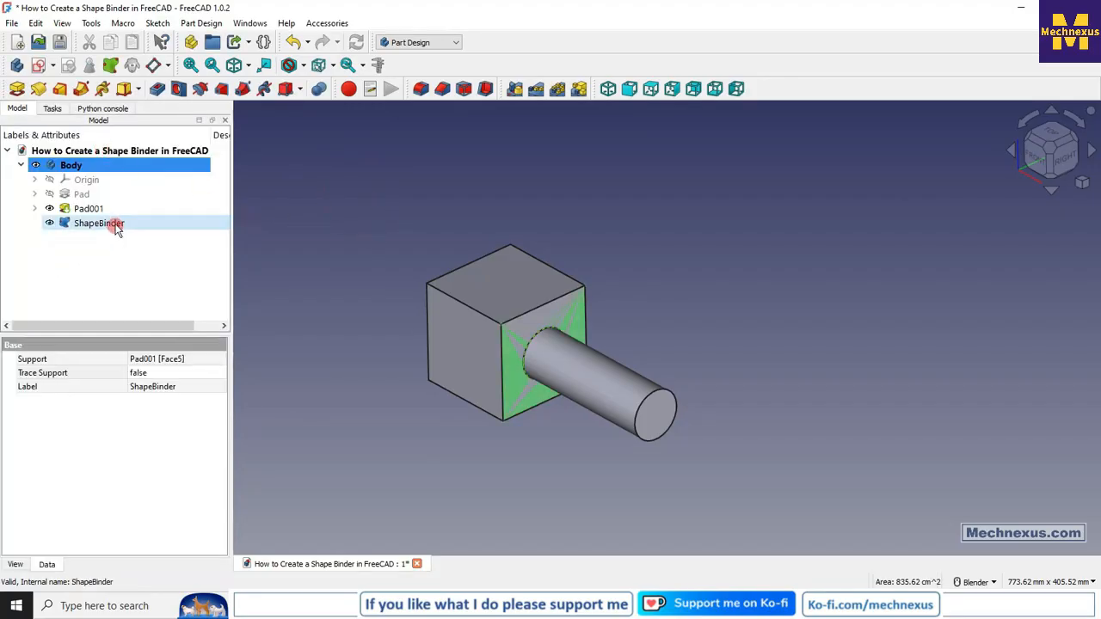
pyautogui.click(351, 221)
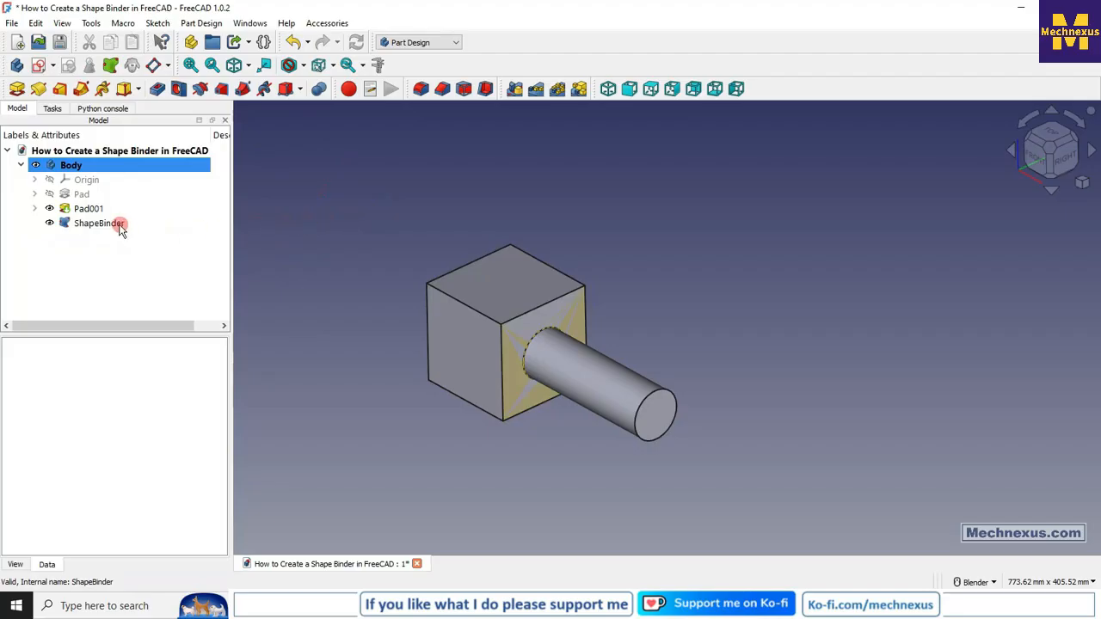
pyautogui.rightClick(118, 227)
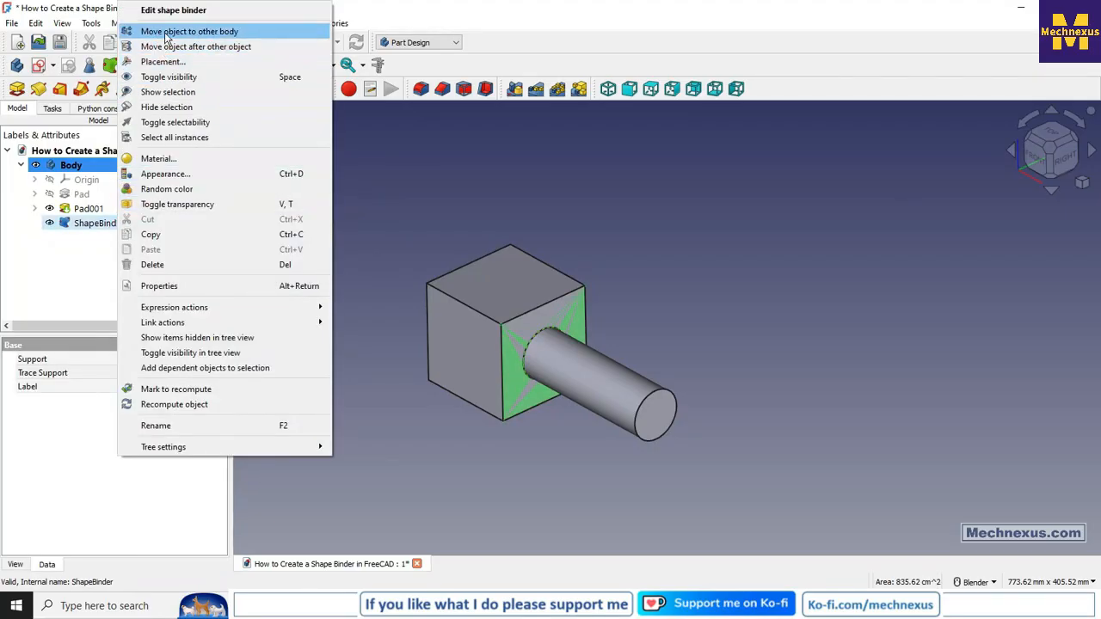
pyautogui.click(453, 130)
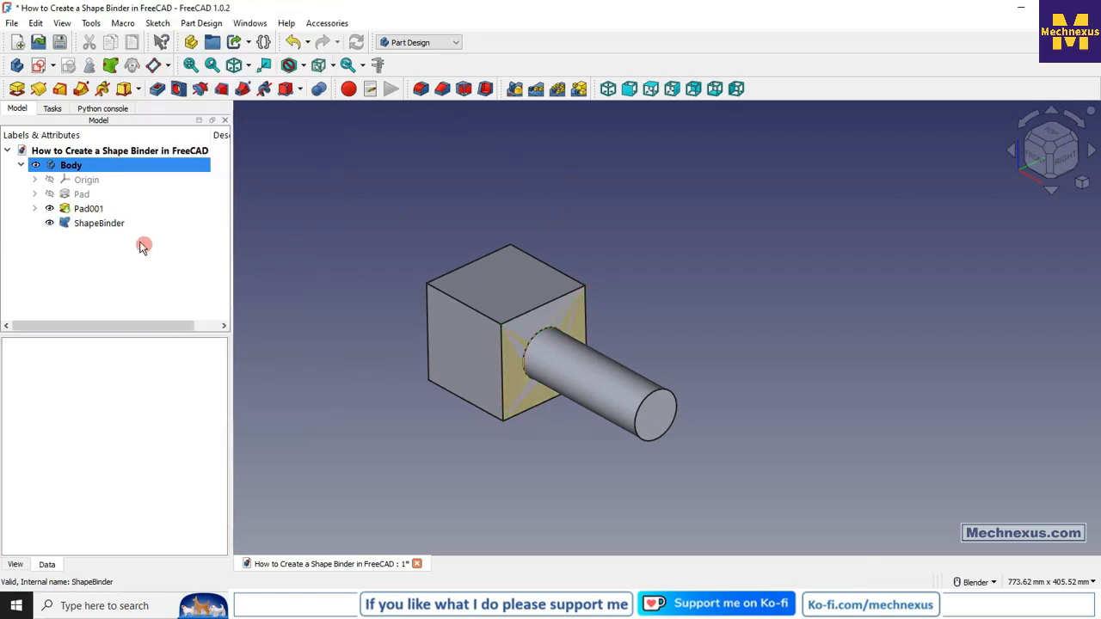
pyautogui.click(107, 226)
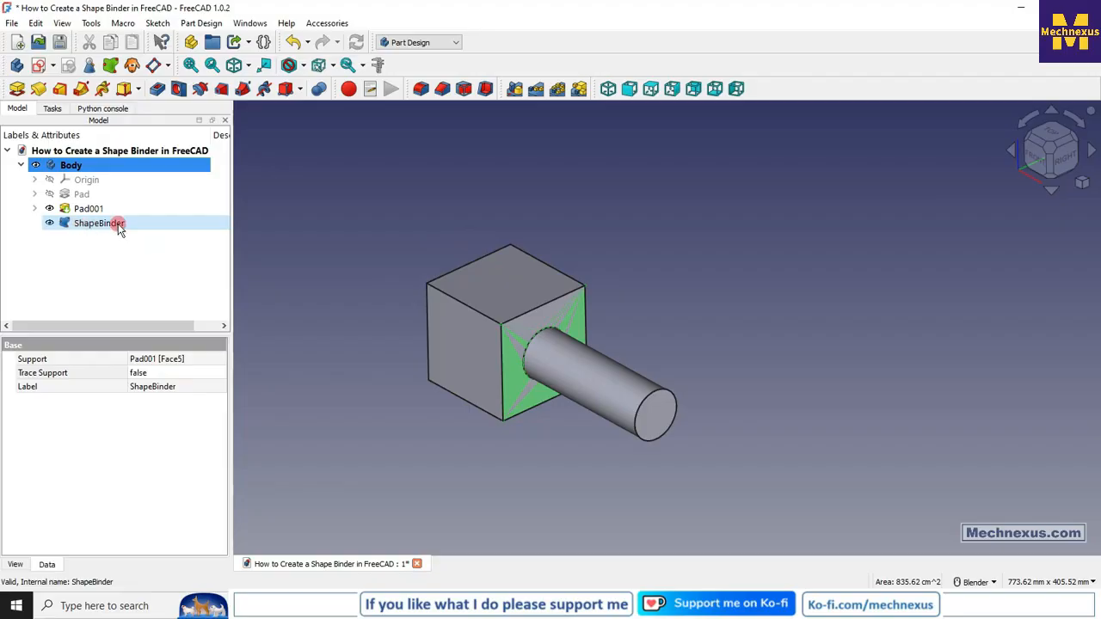
# Create a second, empty body in the document.
pyautogui.click(111, 258)
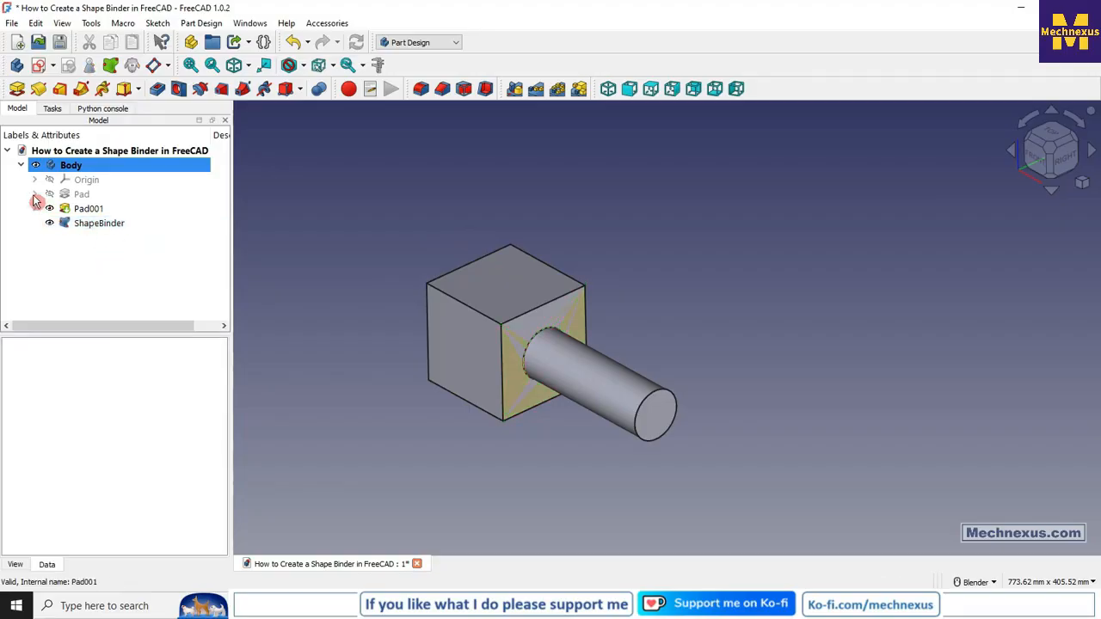
pyautogui.click(18, 87)
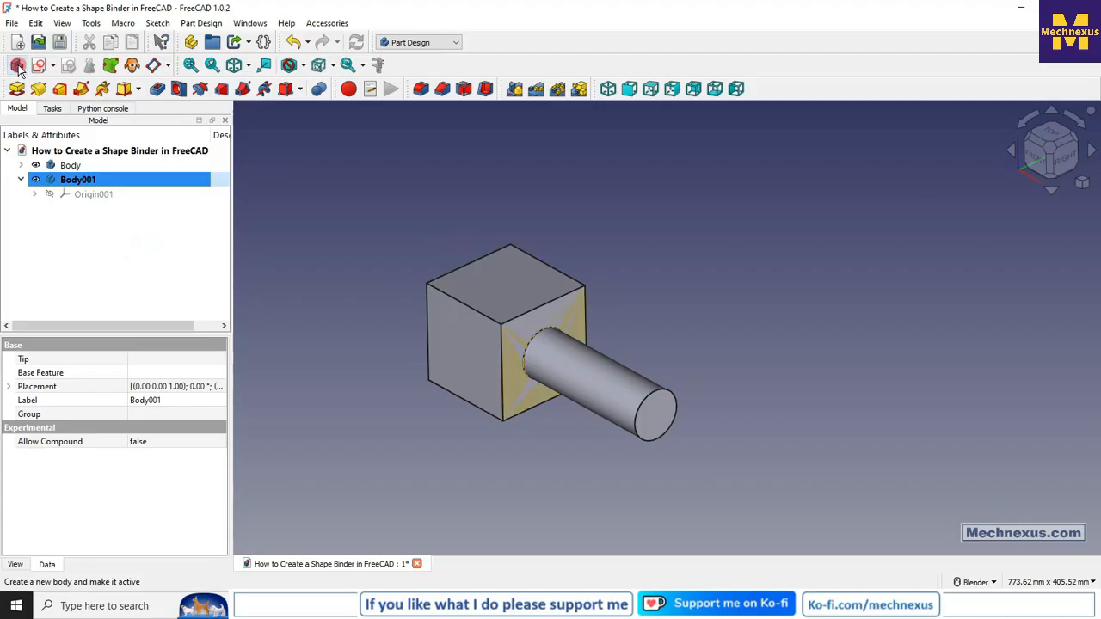
pyautogui.click(319, 203)
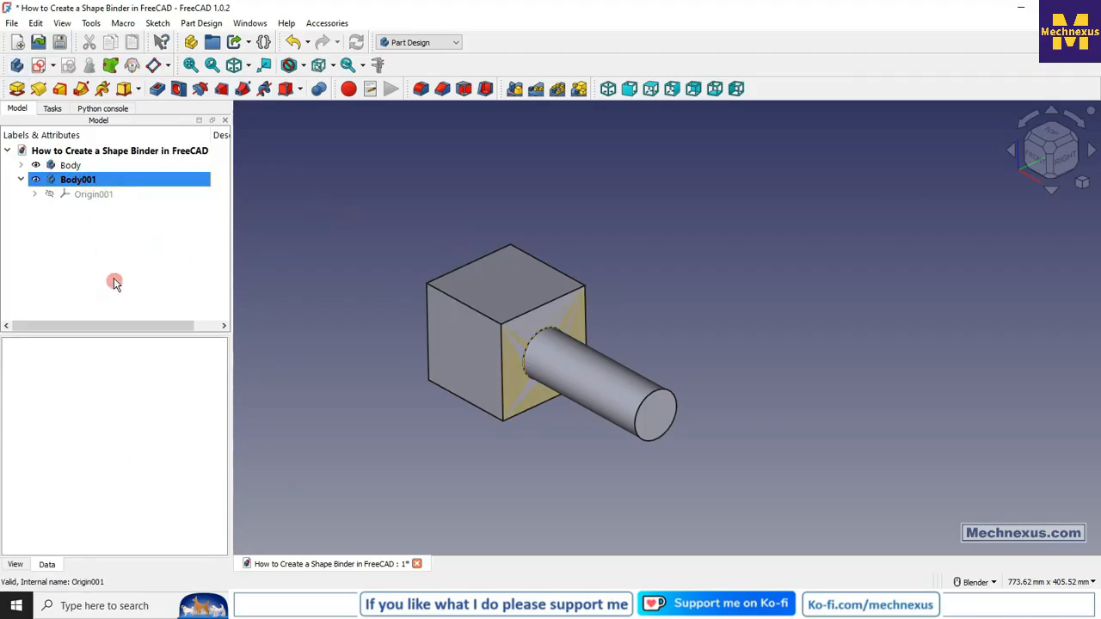
# Move the shape binder from the first body to Body001.
pyautogui.click(21, 165)
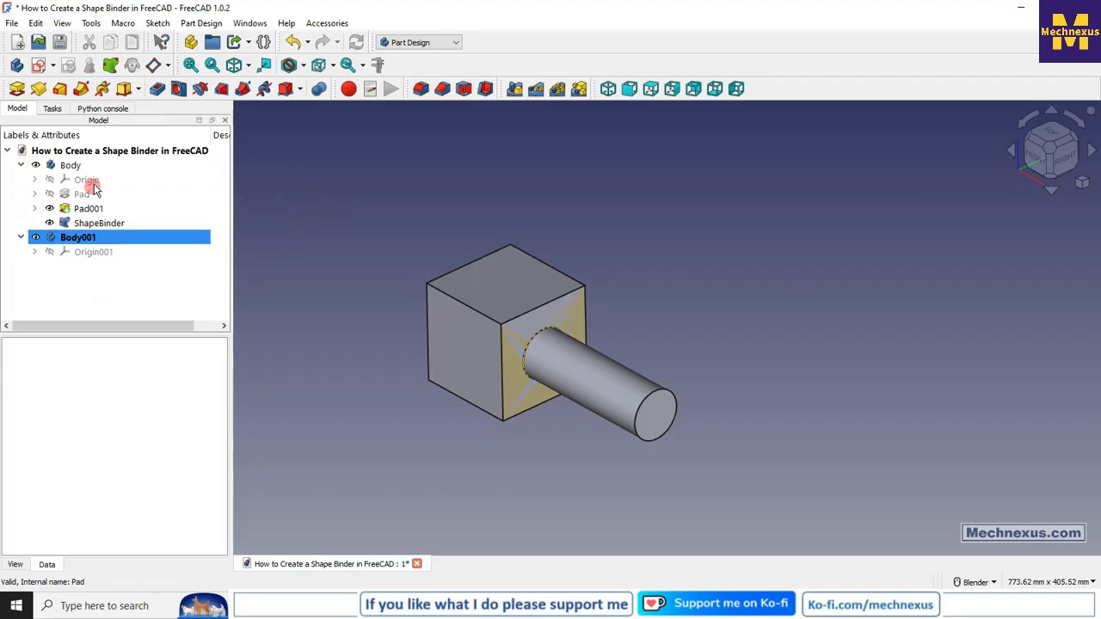
pyautogui.rightClick(100, 223)
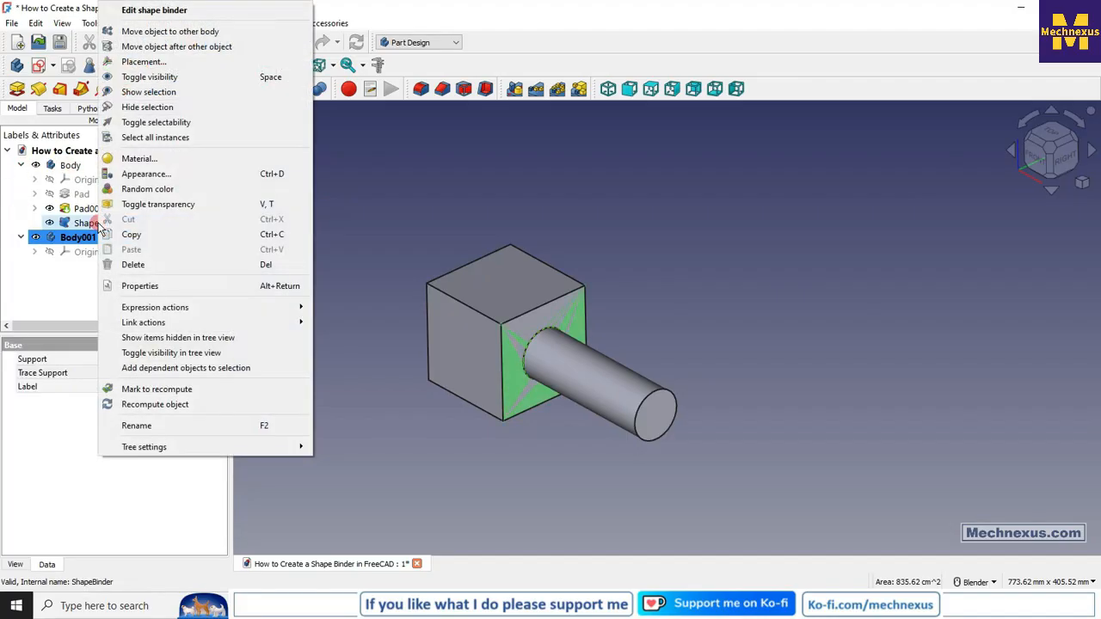
pyautogui.click(156, 33)
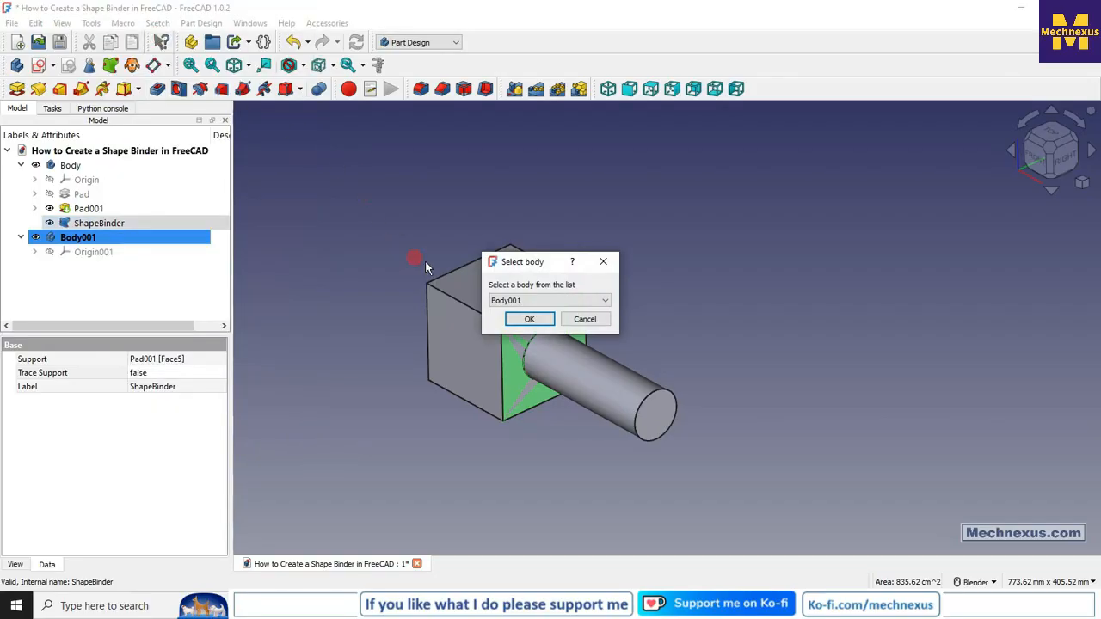
pyautogui.click(526, 301)
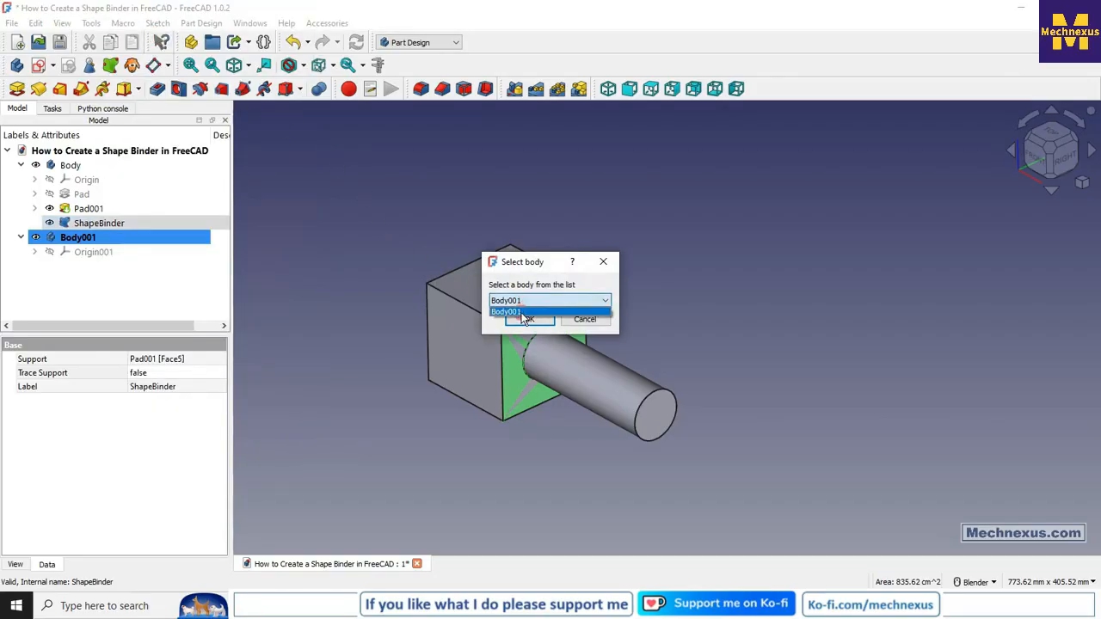
pyautogui.click(520, 310)
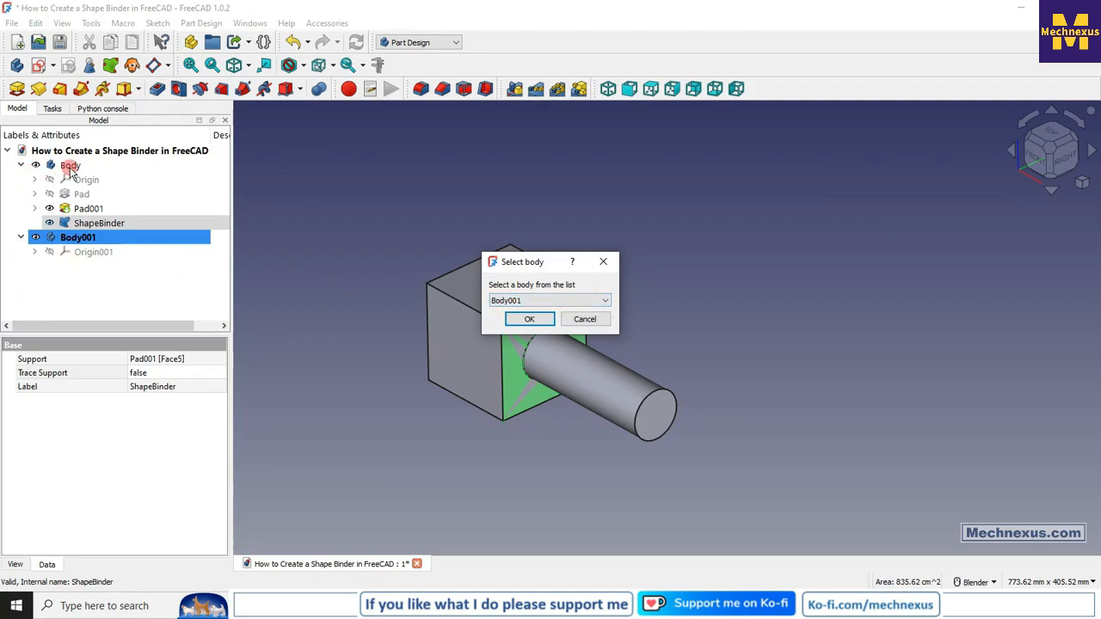
pyautogui.click(514, 299)
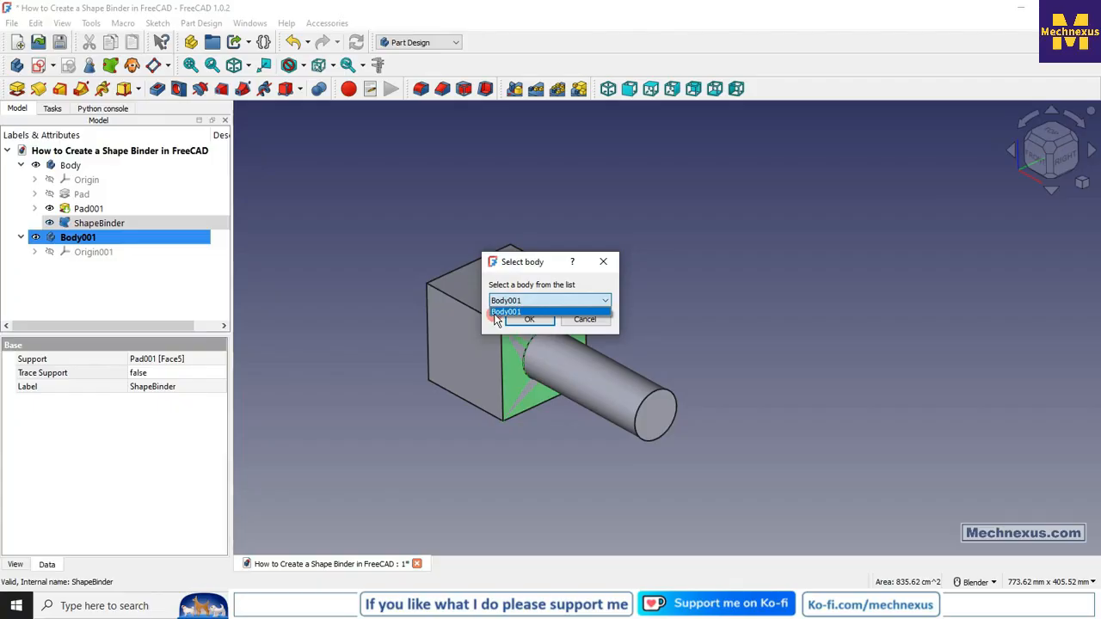
pyautogui.click(524, 321)
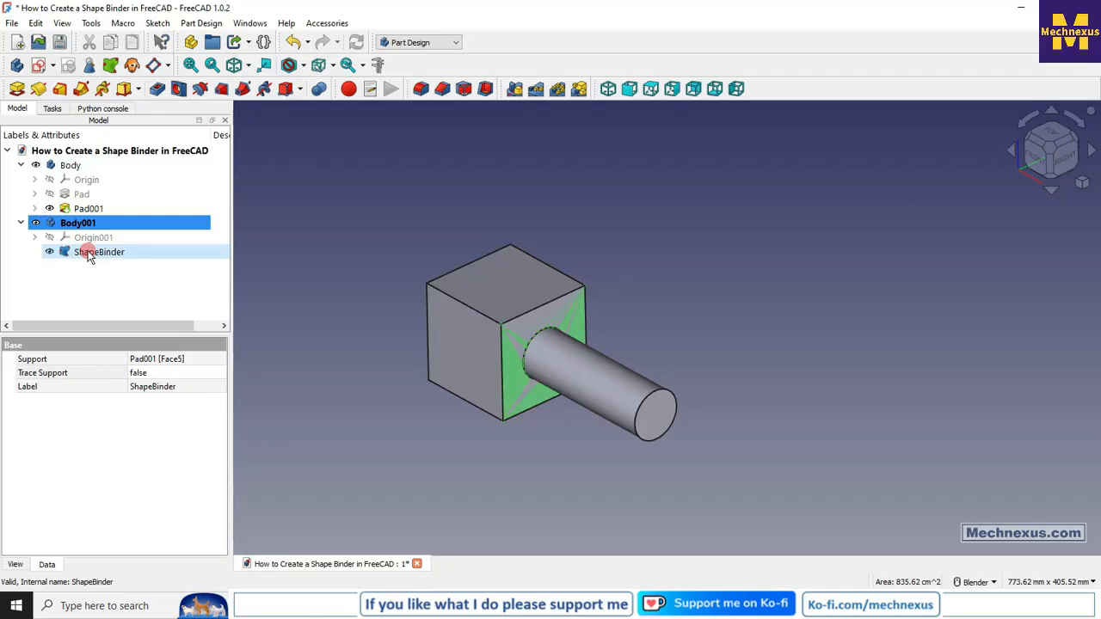
pyautogui.click(90, 255)
pyautogui.click(868, 300)
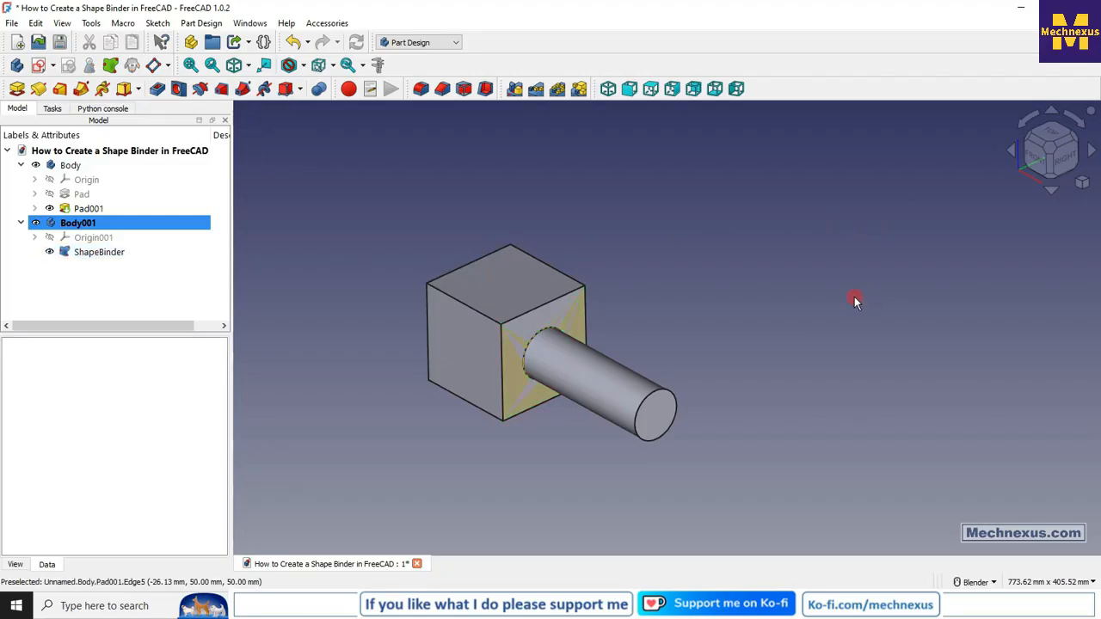
# Hide the shape binder and measure the distance between the cylinder's end face and the block's side face.
pyautogui.click(107, 254)
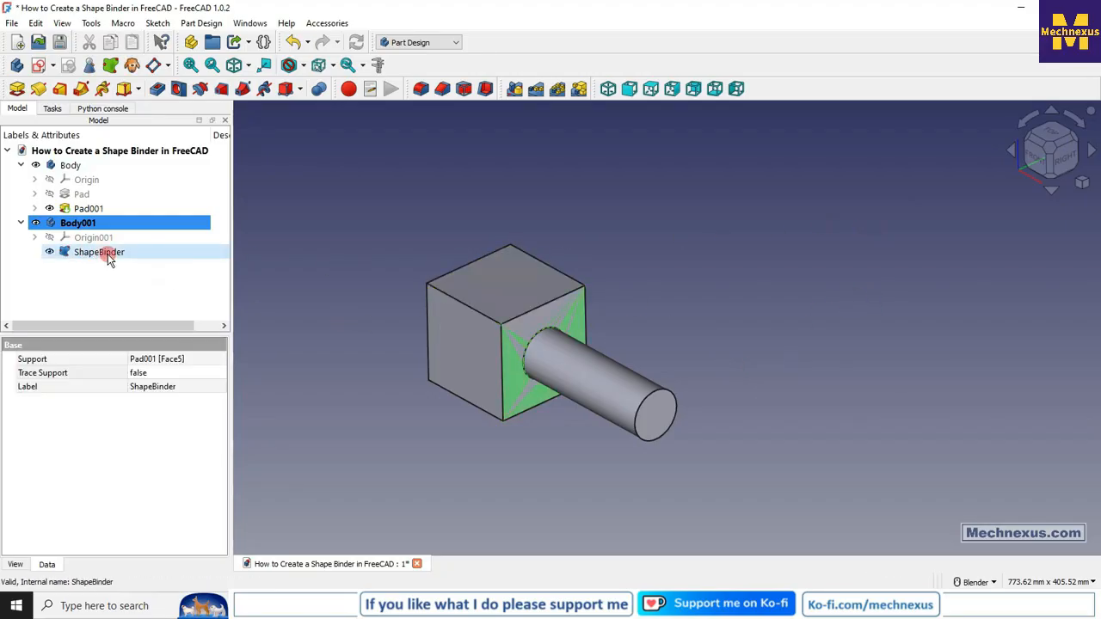
pyautogui.press('space')
pyautogui.click(391, 222)
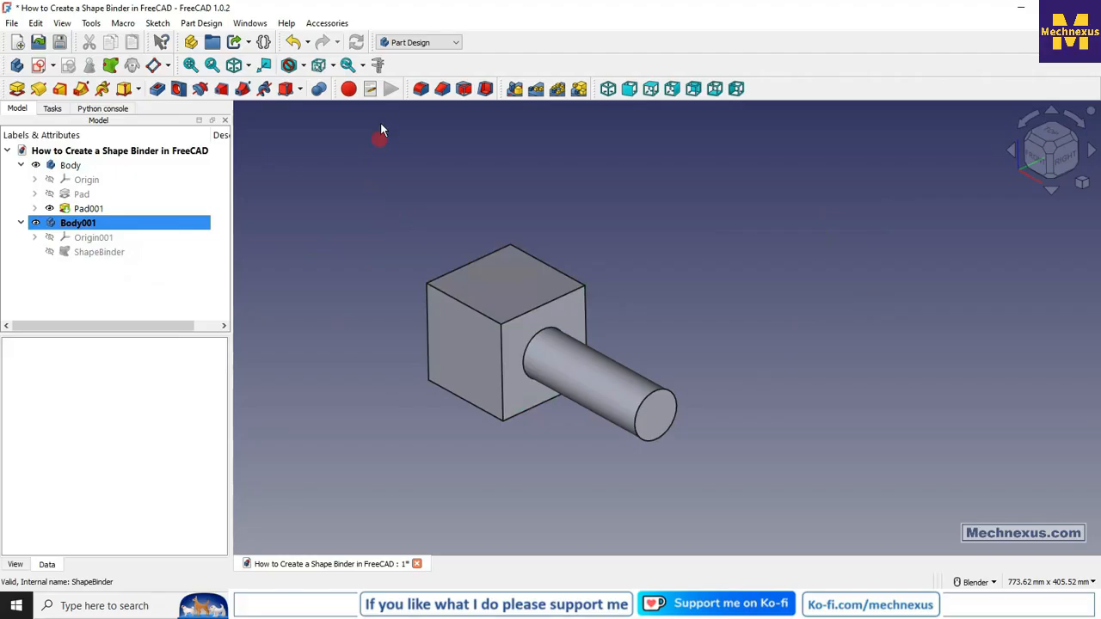
pyautogui.click(379, 67)
pyautogui.click(653, 418)
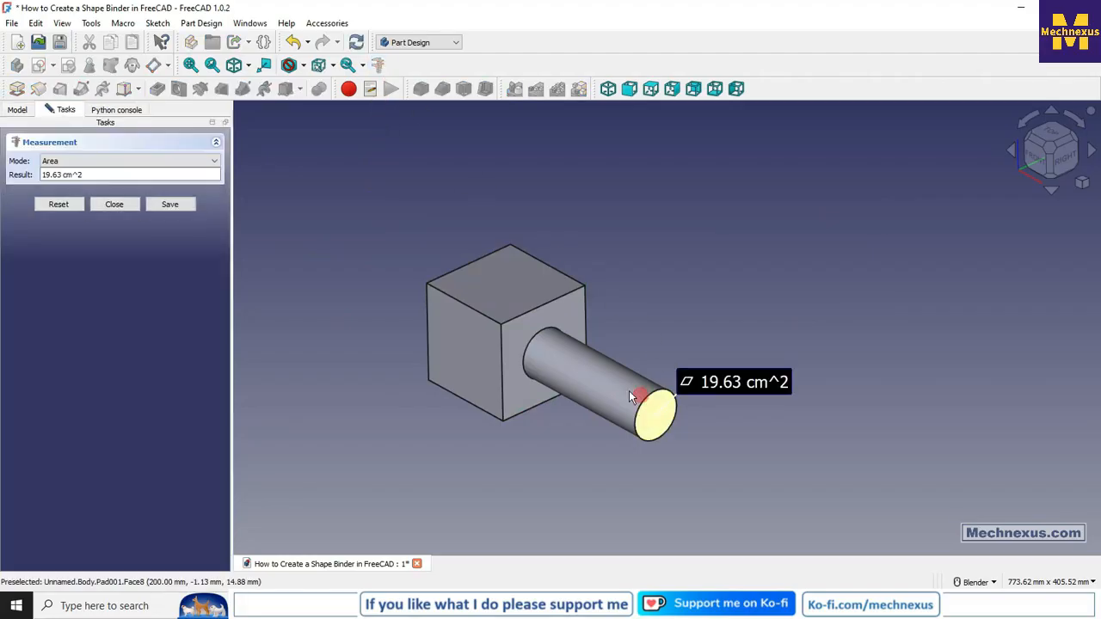
pyautogui.click(512, 382)
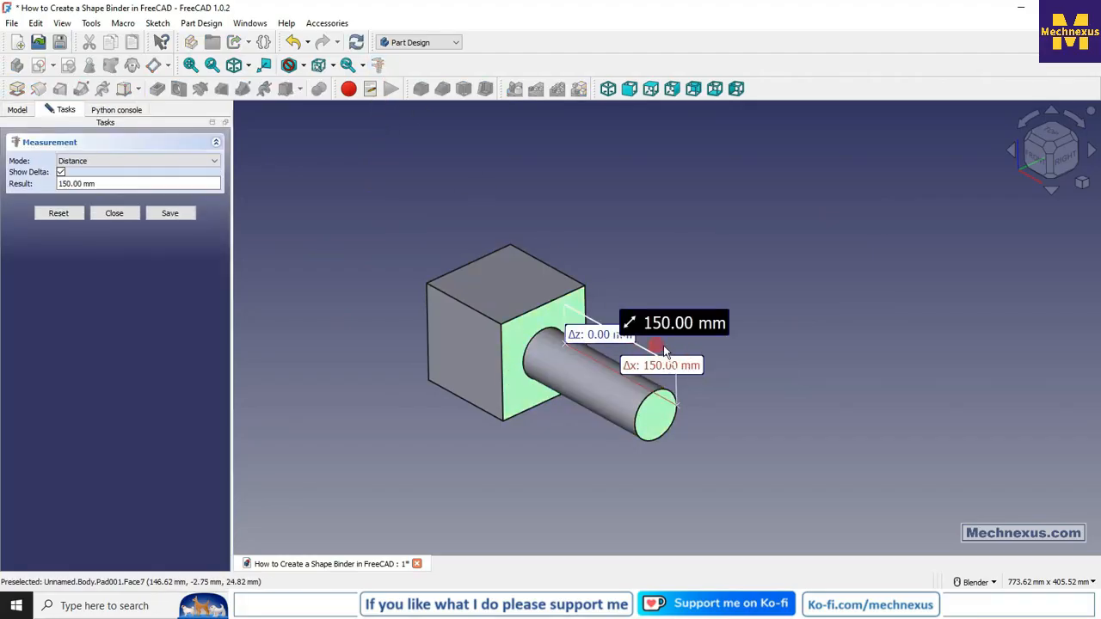
pyautogui.click(126, 213)
# Set the X position in Body001's placement to 150 mm.
pyautogui.click(88, 226)
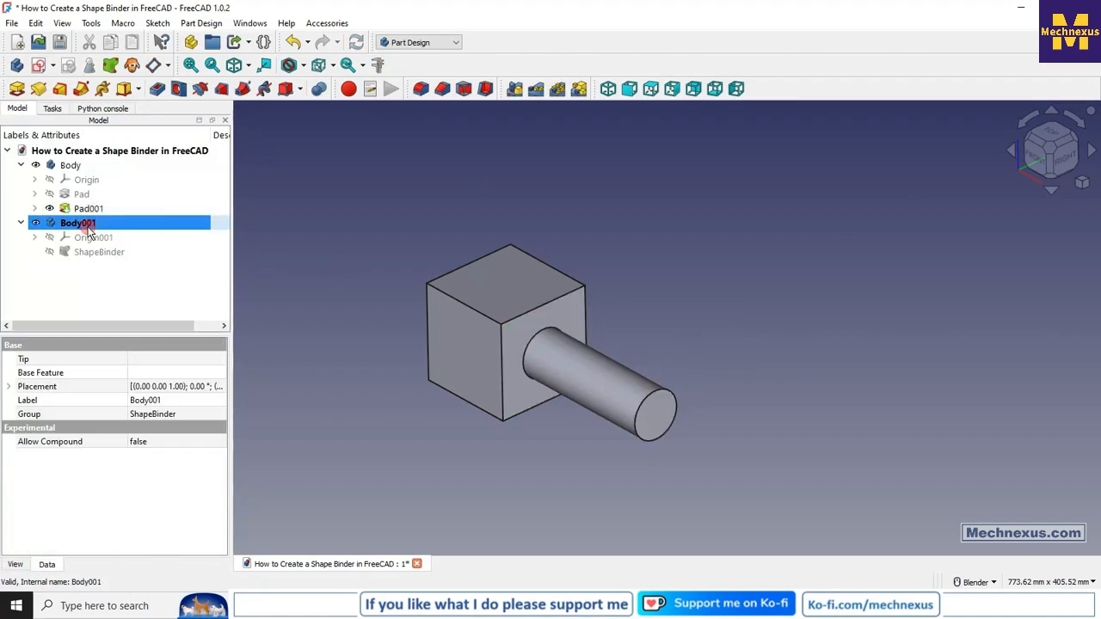
pyautogui.click(9, 387)
pyautogui.click(22, 429)
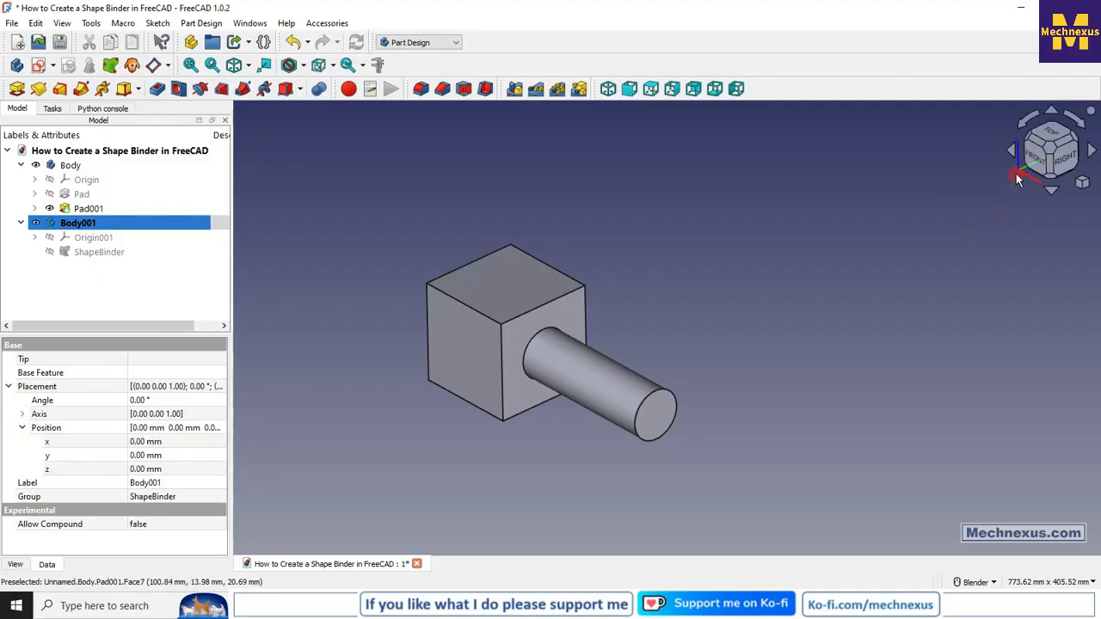
pyautogui.click(145, 443)
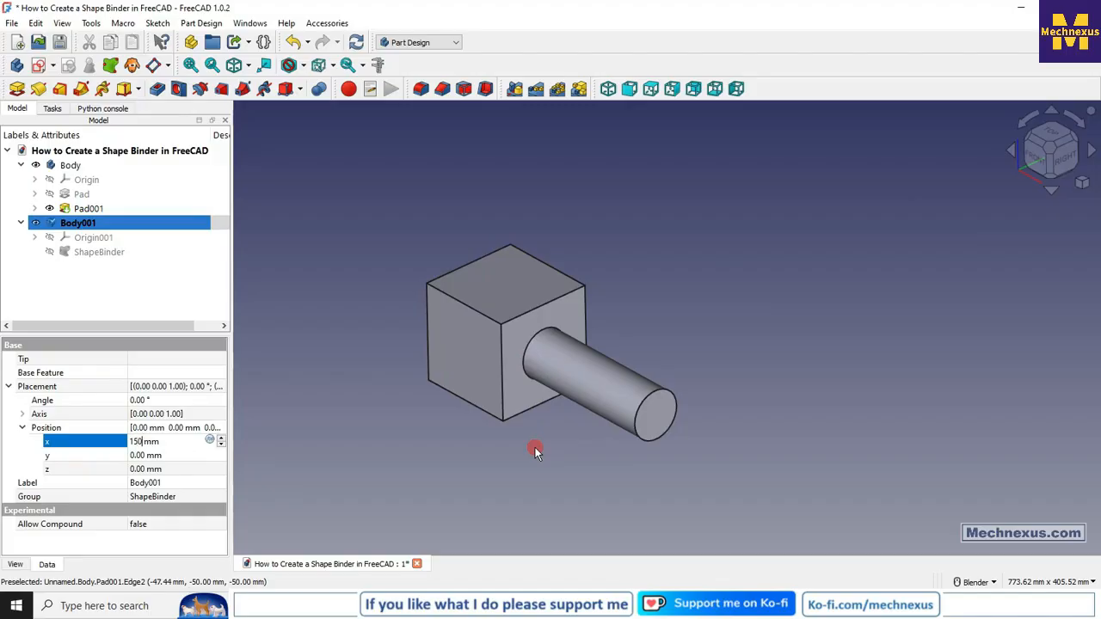
# Show the hidden shape binder at the cylinder's free end.
pyautogui.click(89, 252)
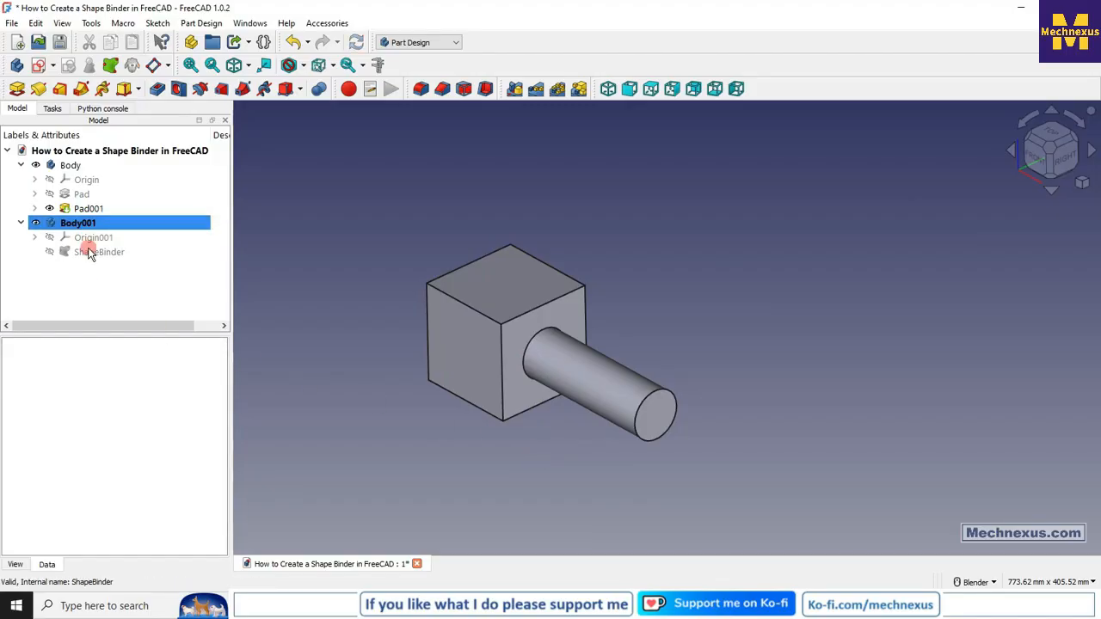
pyautogui.press('space')
pyautogui.moveTo(610, 445)
pyautogui.mouseDown(button='middle')
pyautogui.moveTo(573, 489)
pyautogui.moveTo(514, 486)
pyautogui.moveTo(616, 450)
pyautogui.mouseUp(button='middle')
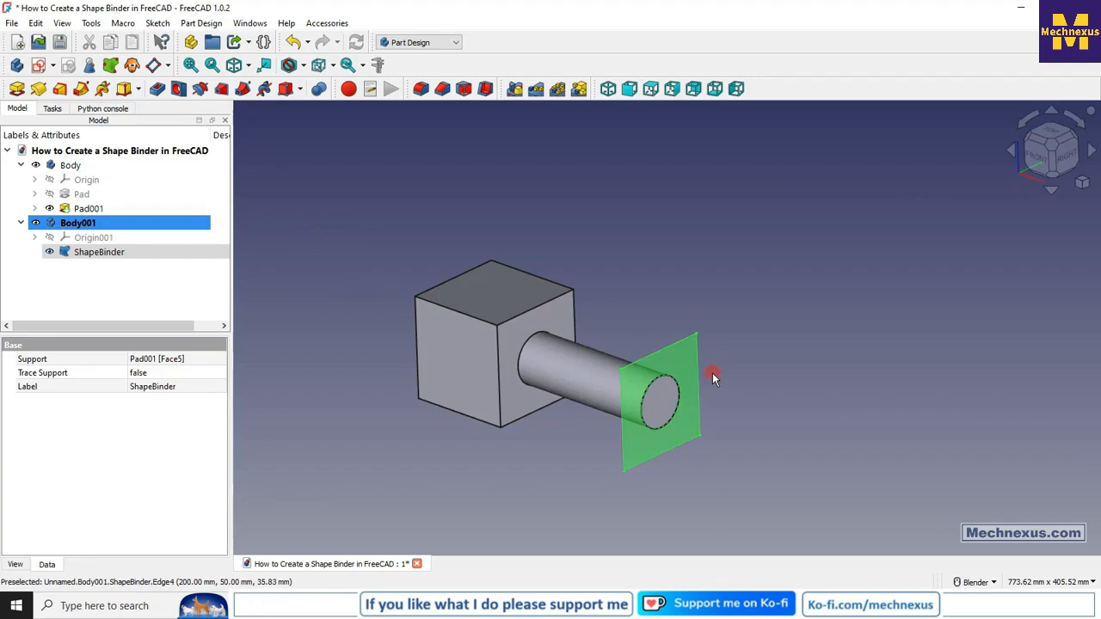
pyautogui.click(417, 499)
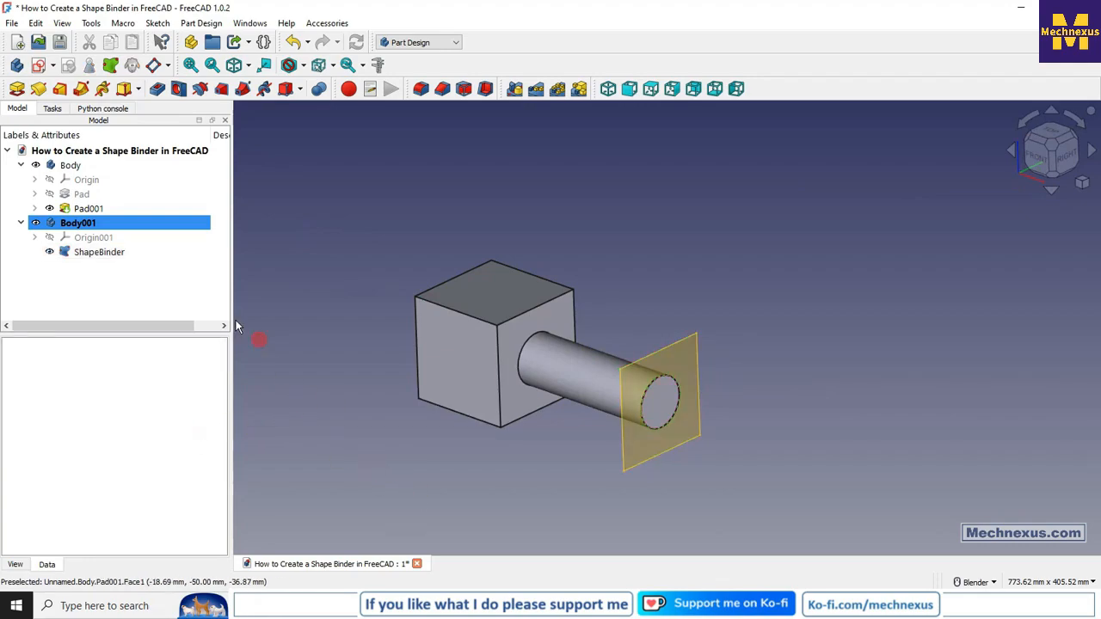
# Pad the shape binder 30 mm in the reversed direction, toward the block.
pyautogui.click(95, 253)
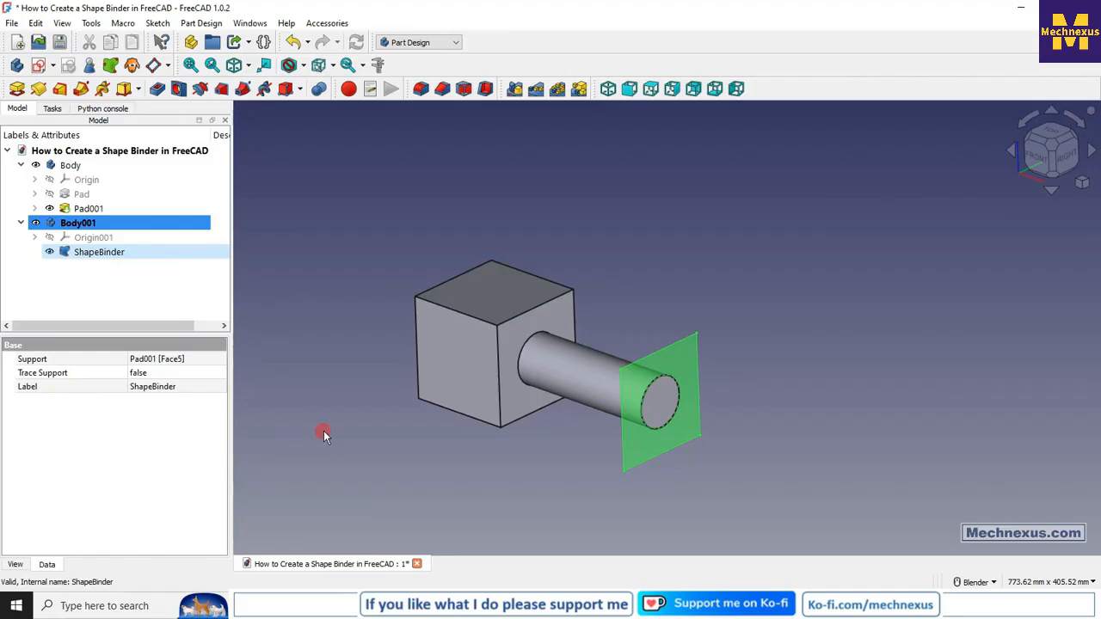
pyautogui.click(17, 88)
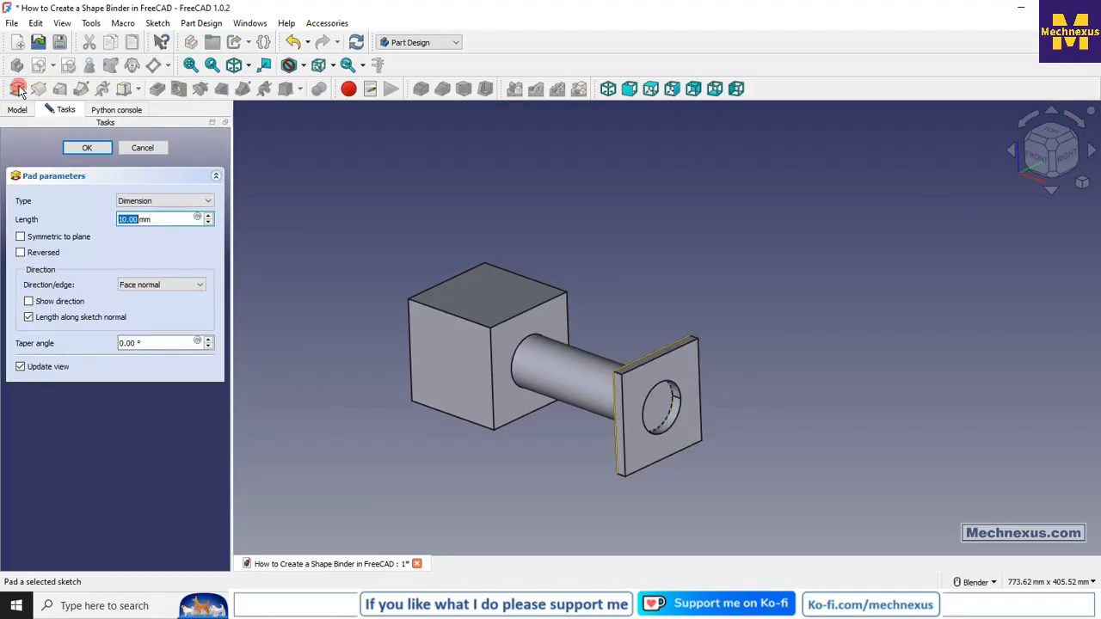
pyautogui.click(26, 253)
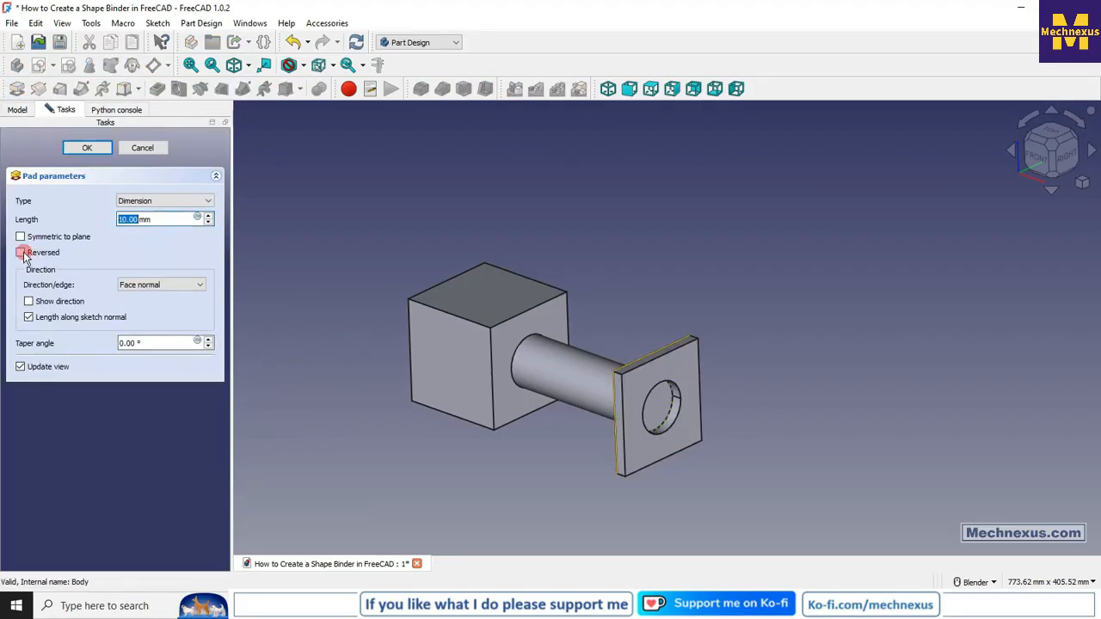
pyautogui.click(24, 255)
pyautogui.moveTo(472, 416); pyautogui.dragTo(487, 443, button='middle')
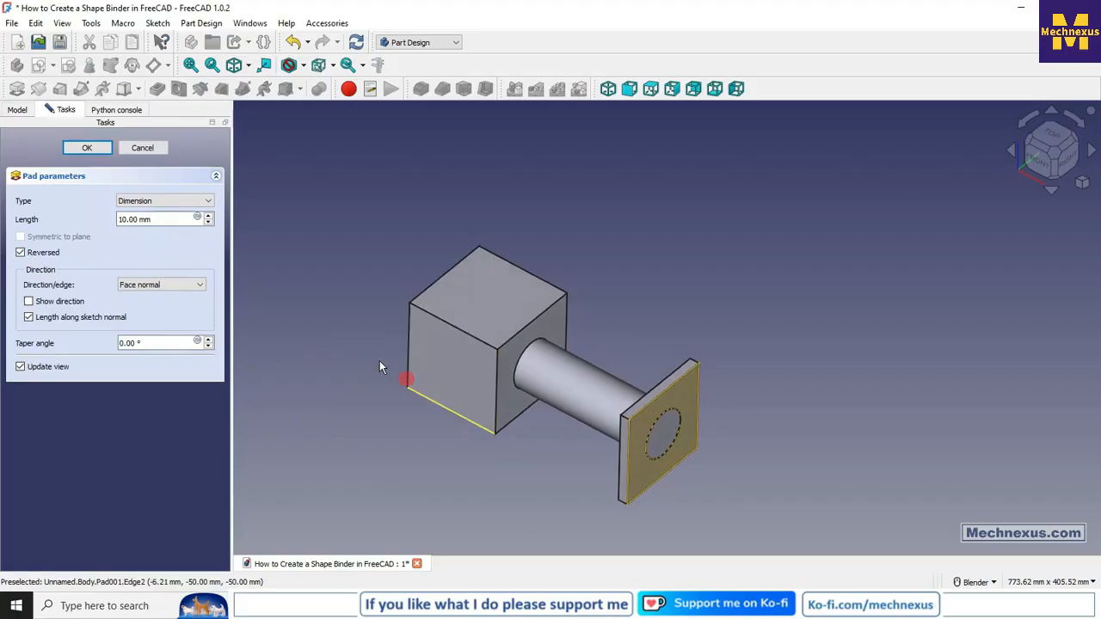
pyautogui.click(153, 219)
pyautogui.moveTo(152, 219); pyautogui.dragTo(86, 221)
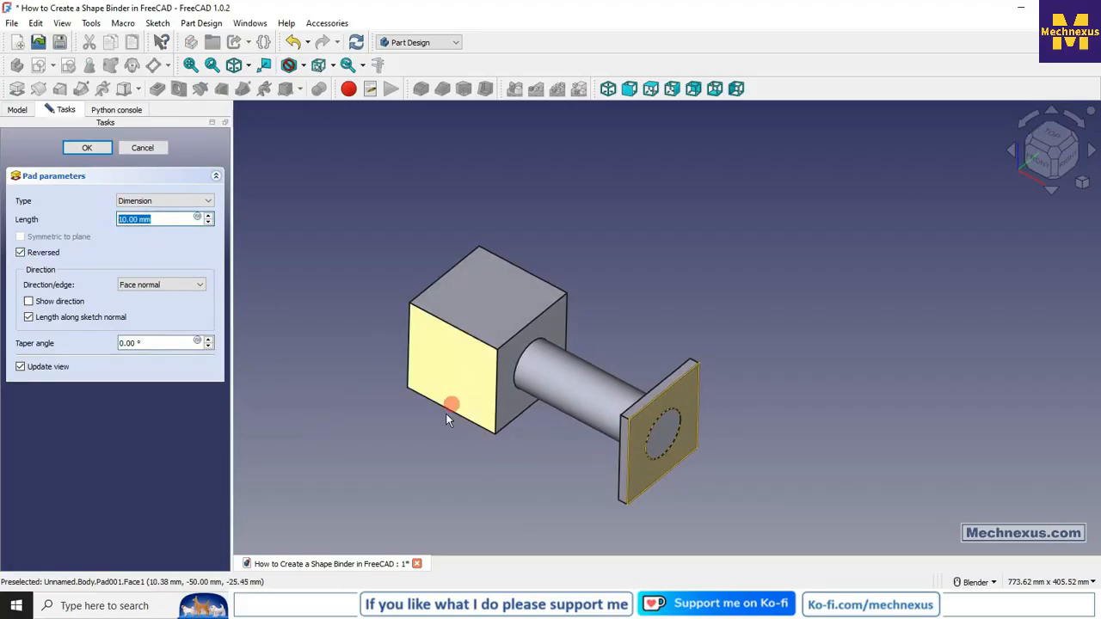
pyautogui.write('30')
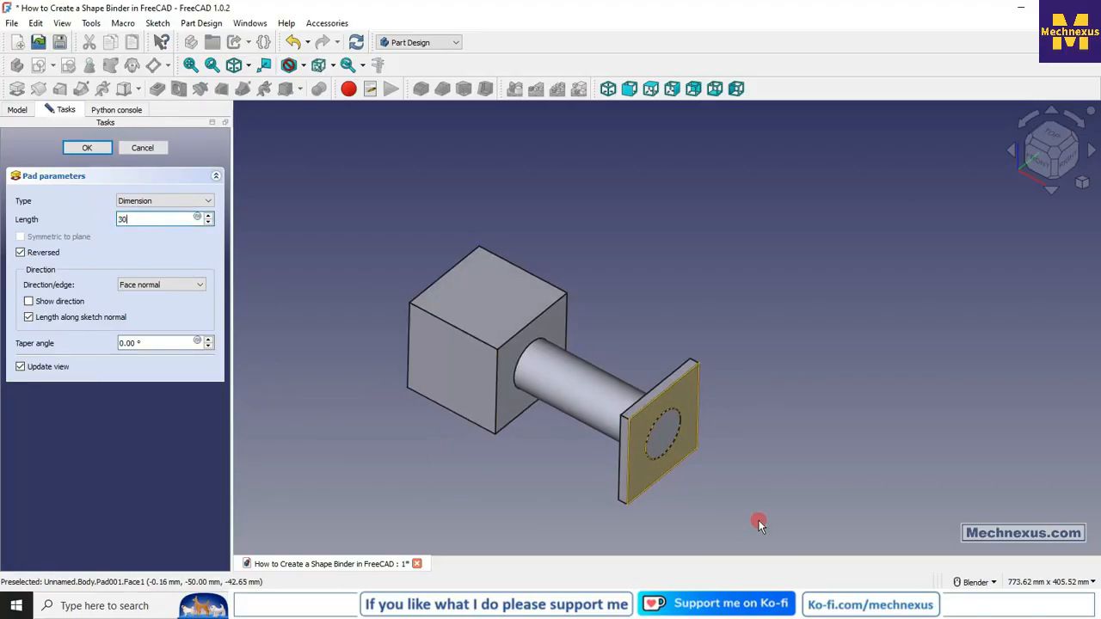
pyautogui.click(87, 147)
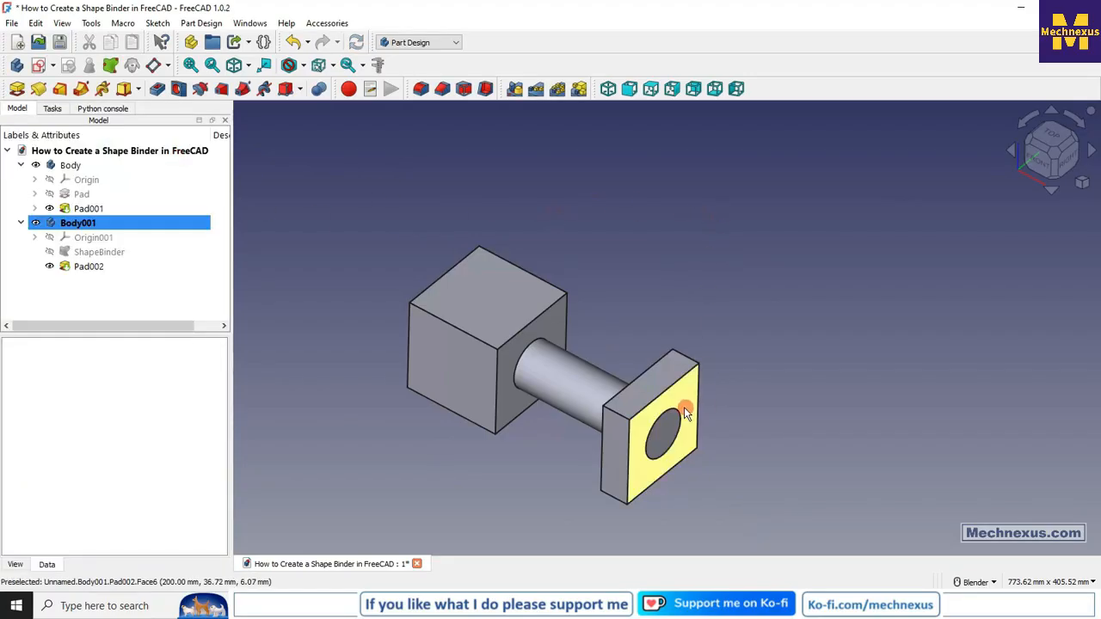
# Set Body001's X position to 130 mm, moving the padded plate back along the cylinder.
pyautogui.click(79, 225)
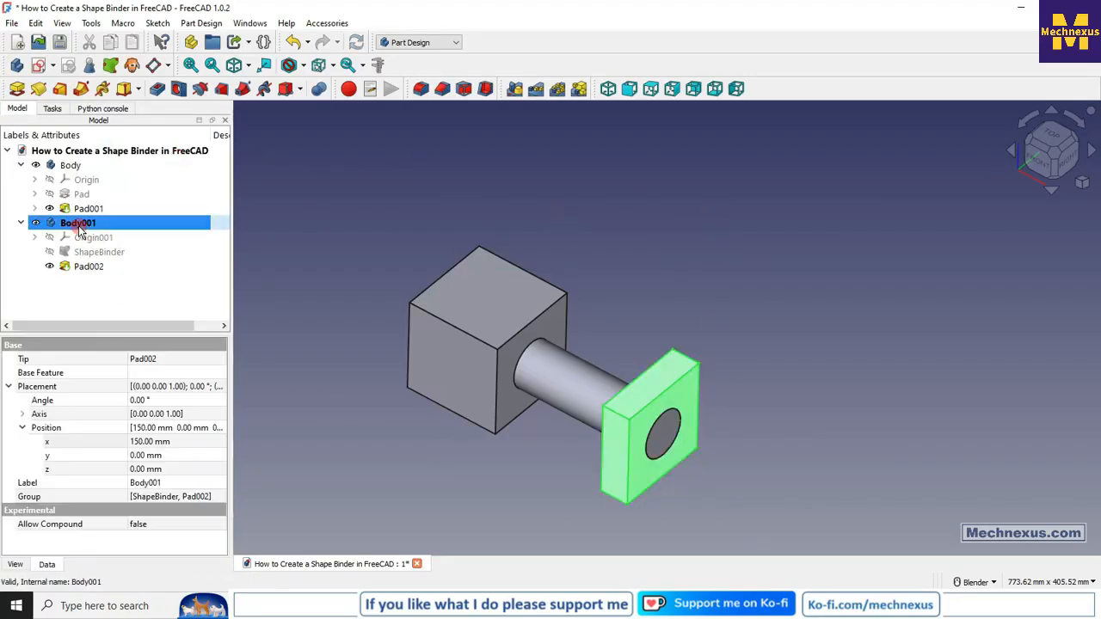
pyautogui.click(140, 442)
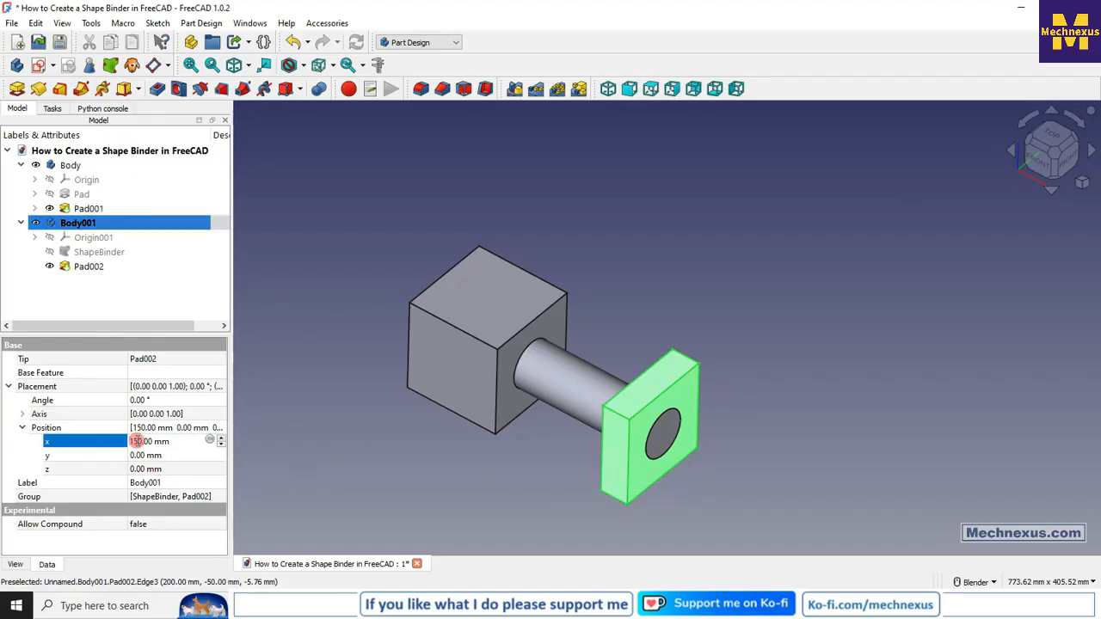
pyautogui.write('3')
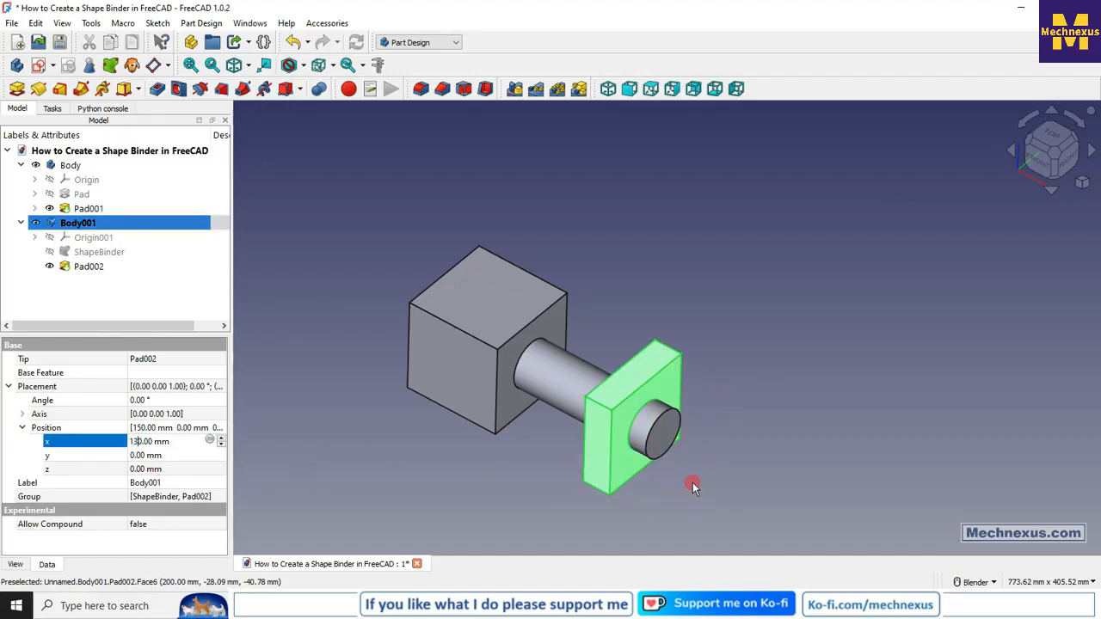
pyautogui.click(481, 481)
pyautogui.moveTo(547, 476); pyautogui.dragTo(586, 456, button='middle')
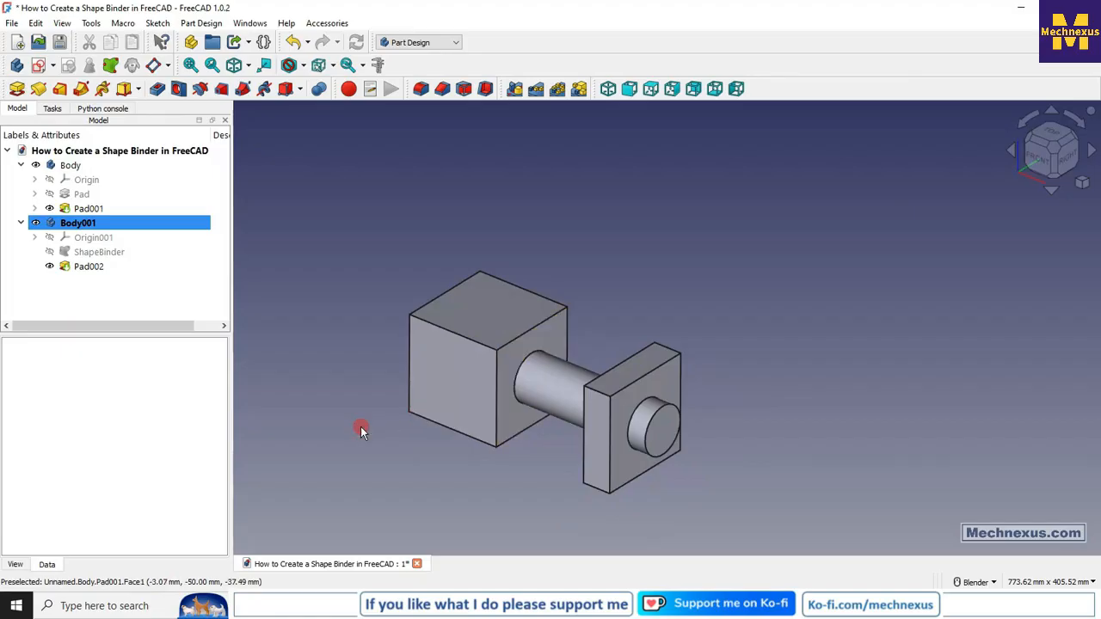
pyautogui.moveTo(499, 445)
pyautogui.mouseDown(button='middle')
pyautogui.moveTo(421, 465)
pyautogui.moveTo(481, 447)
pyautogui.mouseUp(button='middle')
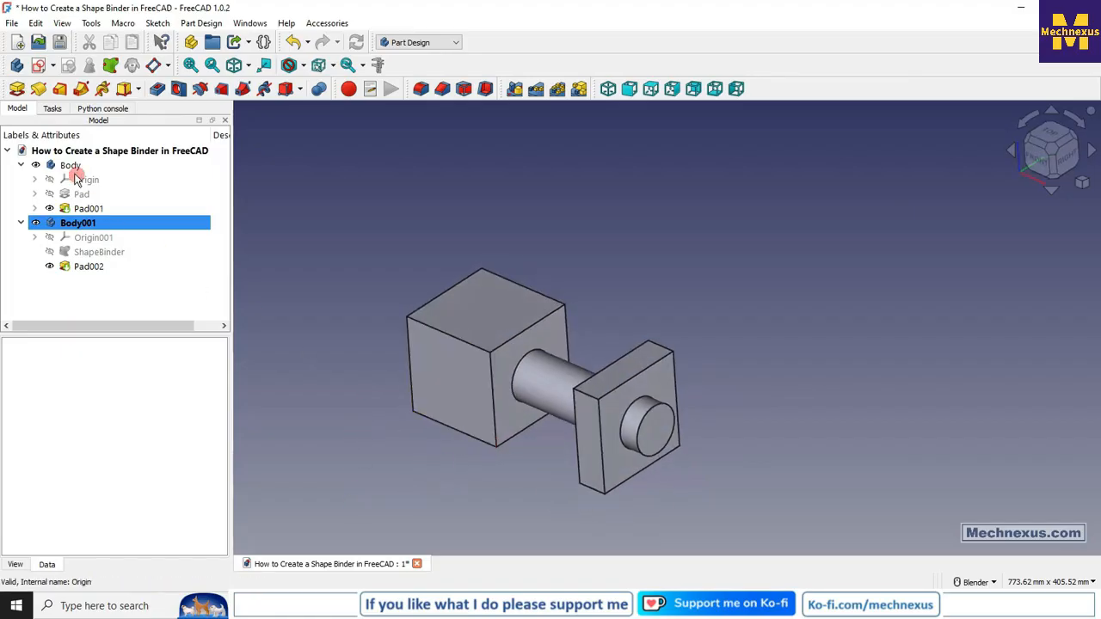
pyautogui.moveTo(70, 170)
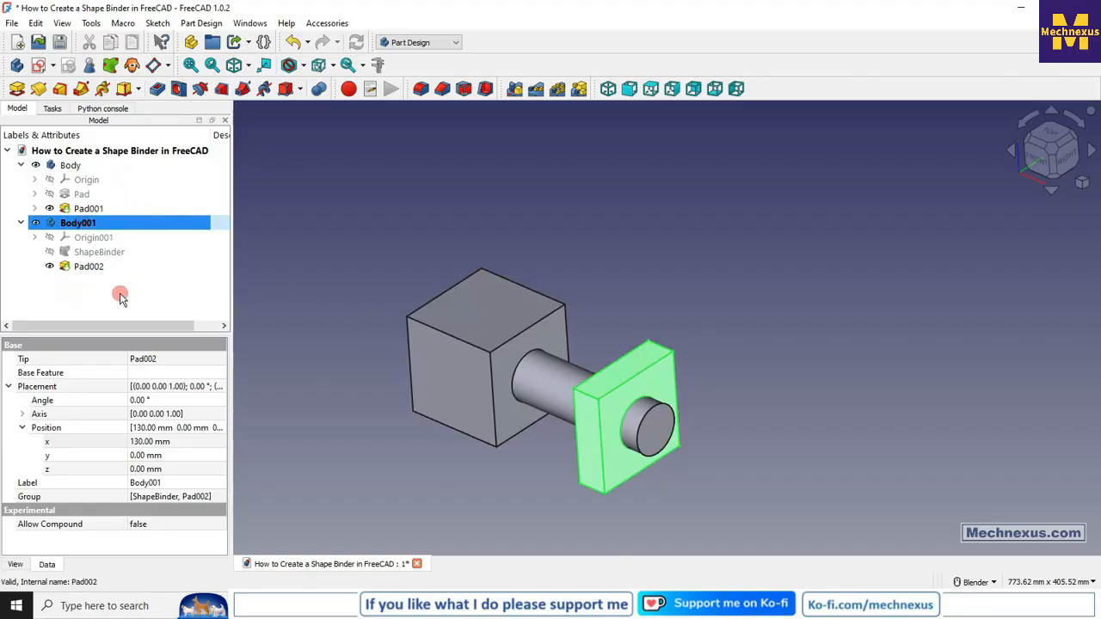
pyautogui.click(329, 261)
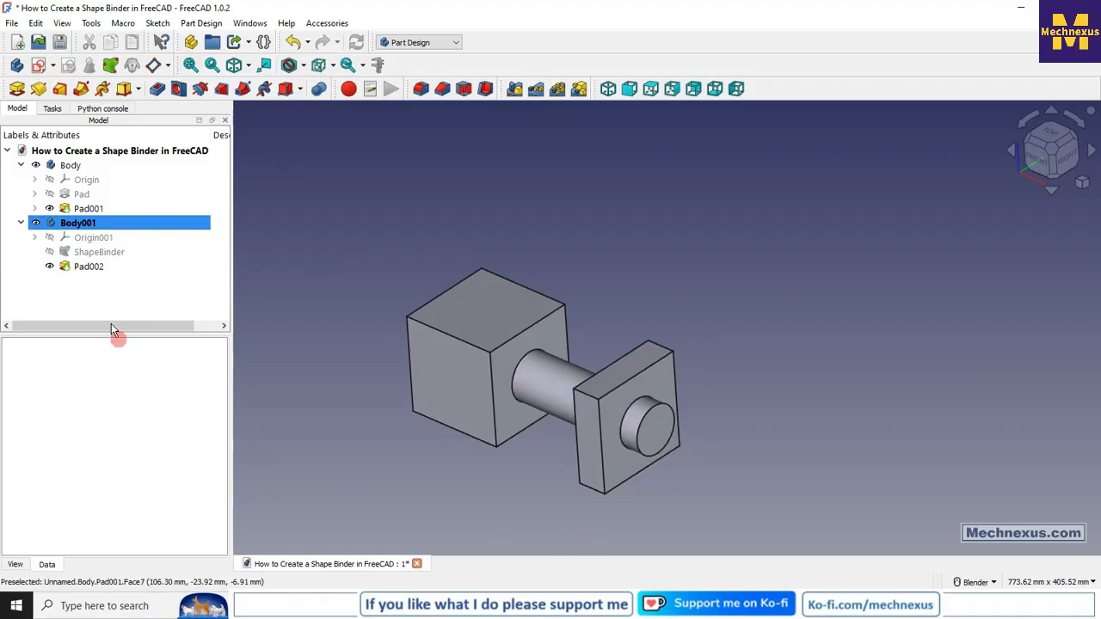
# Inspect the shape binder's support properties and the circle sketch behind the cylinder's pad, leaving both as they are.
pyautogui.click(97, 253)
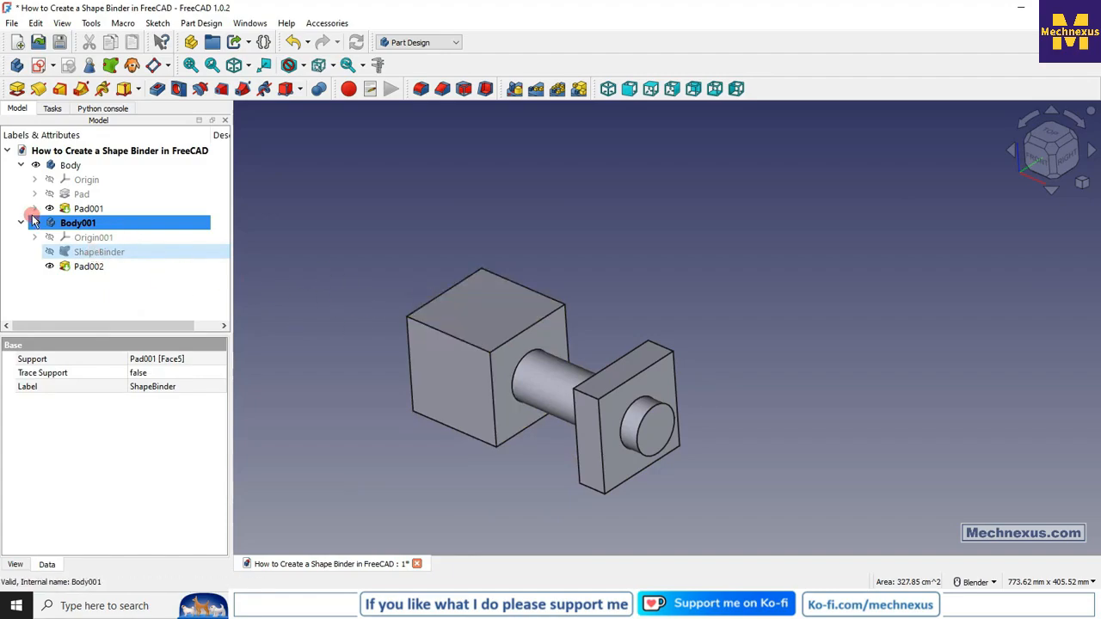
pyautogui.click(465, 198)
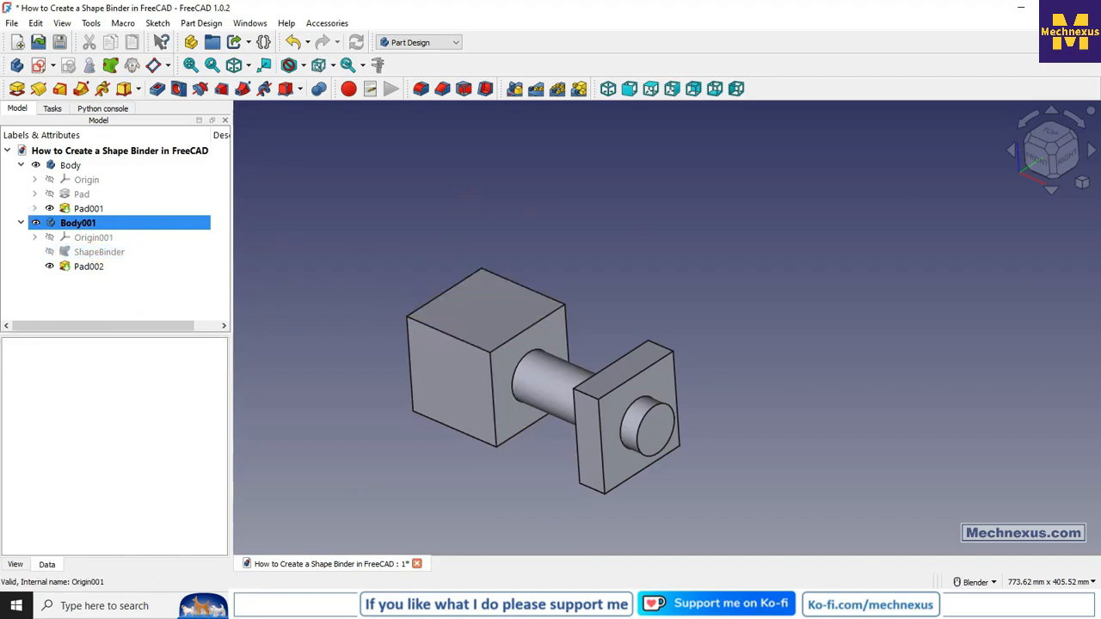
pyautogui.click(34, 209)
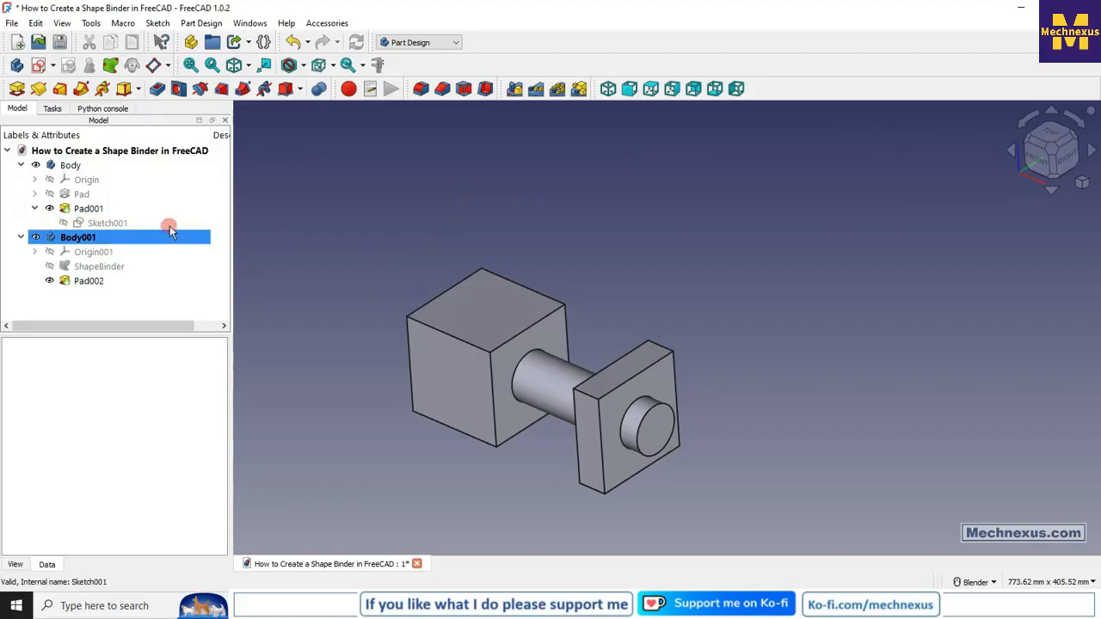
pyautogui.doubleClick(101, 223)
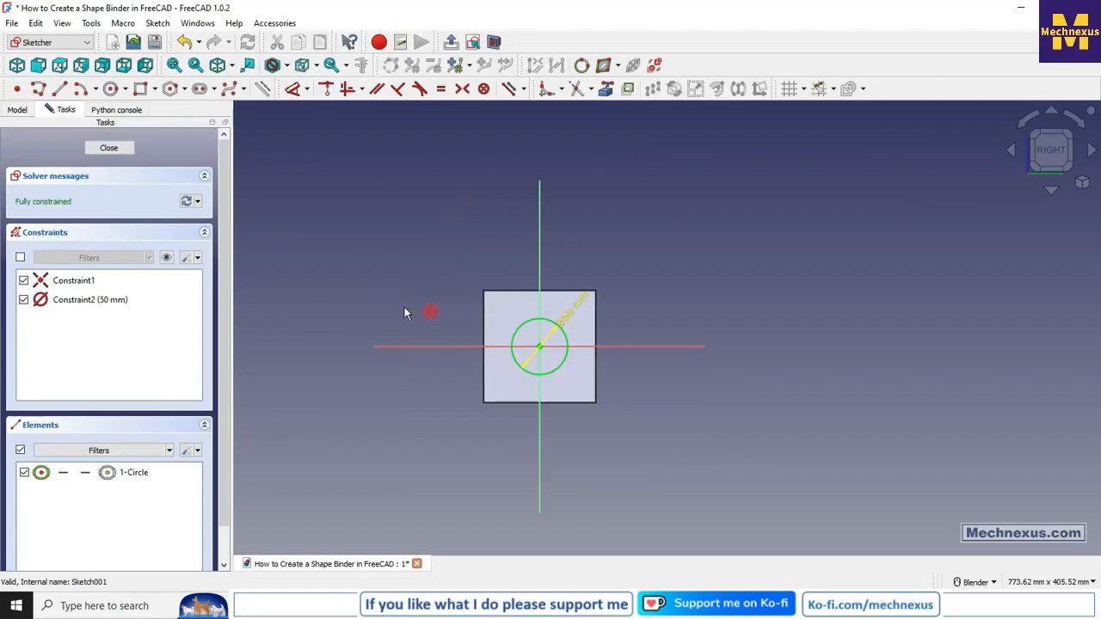
pyautogui.click(112, 148)
# Edit the block's base sketch and set the square's side length to 200 mm.
pyautogui.click(36, 195)
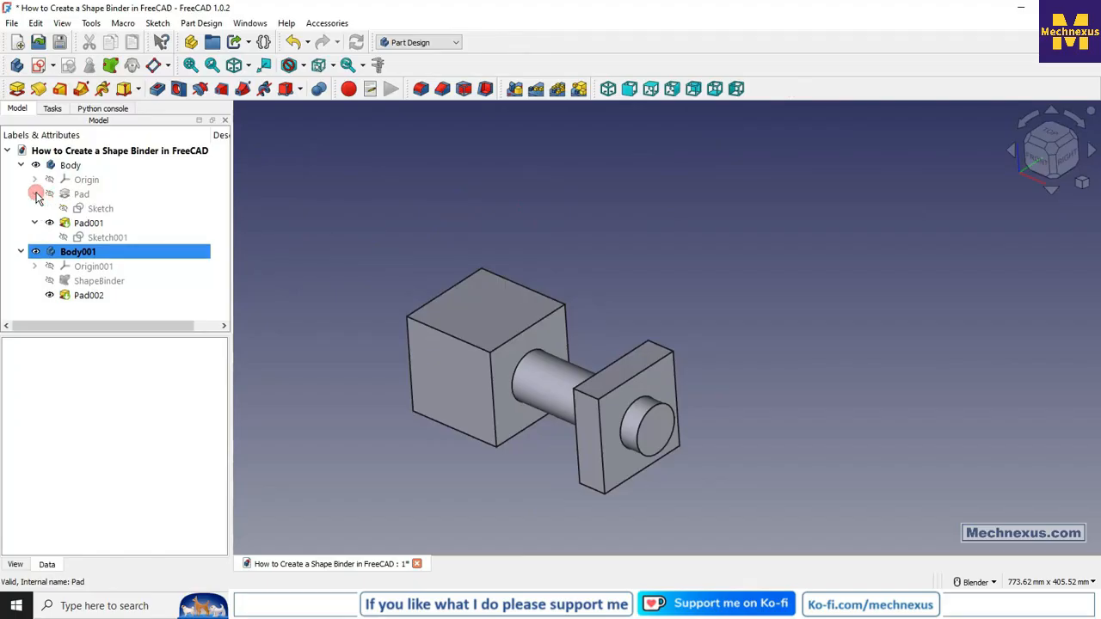
pyautogui.doubleClick(108, 209)
pyautogui.scroll(2, 479, 344)
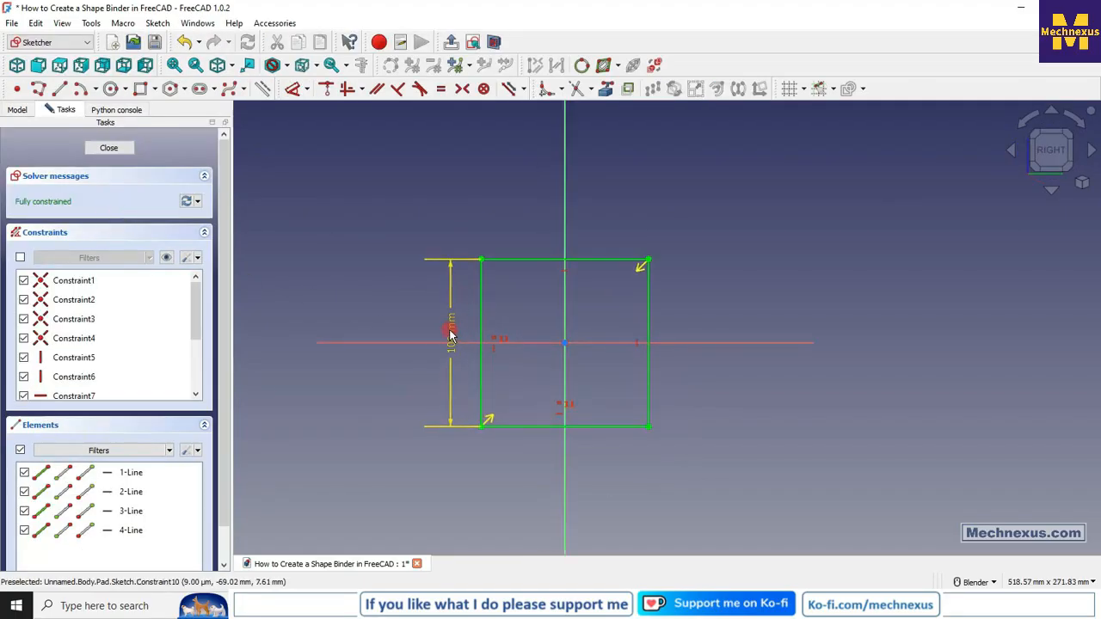
pyautogui.doubleClick(452, 330)
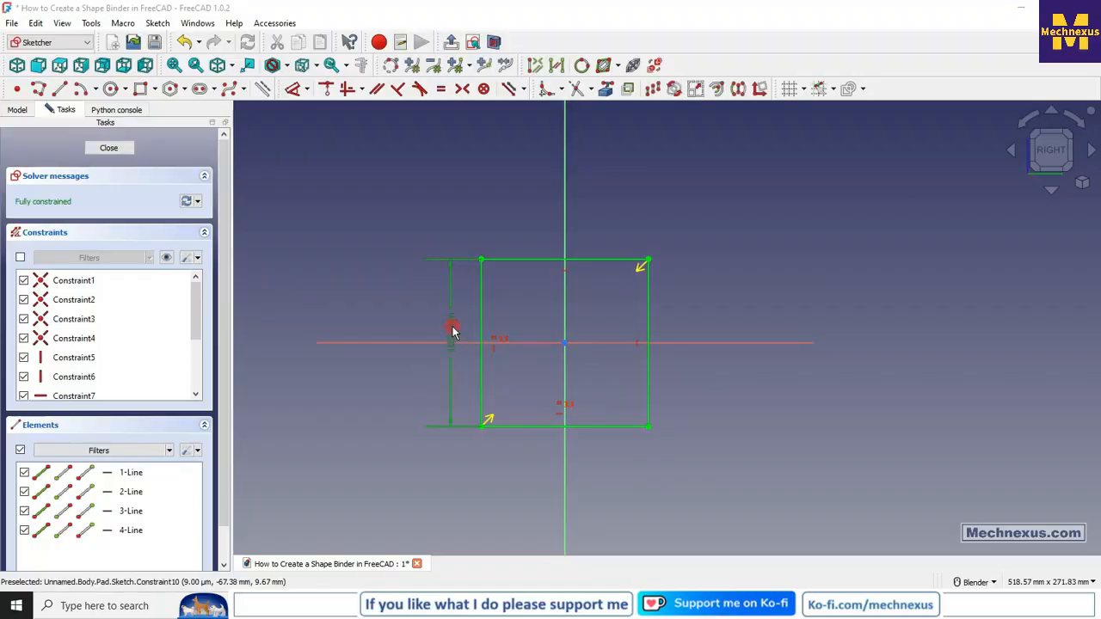
pyautogui.write('200')
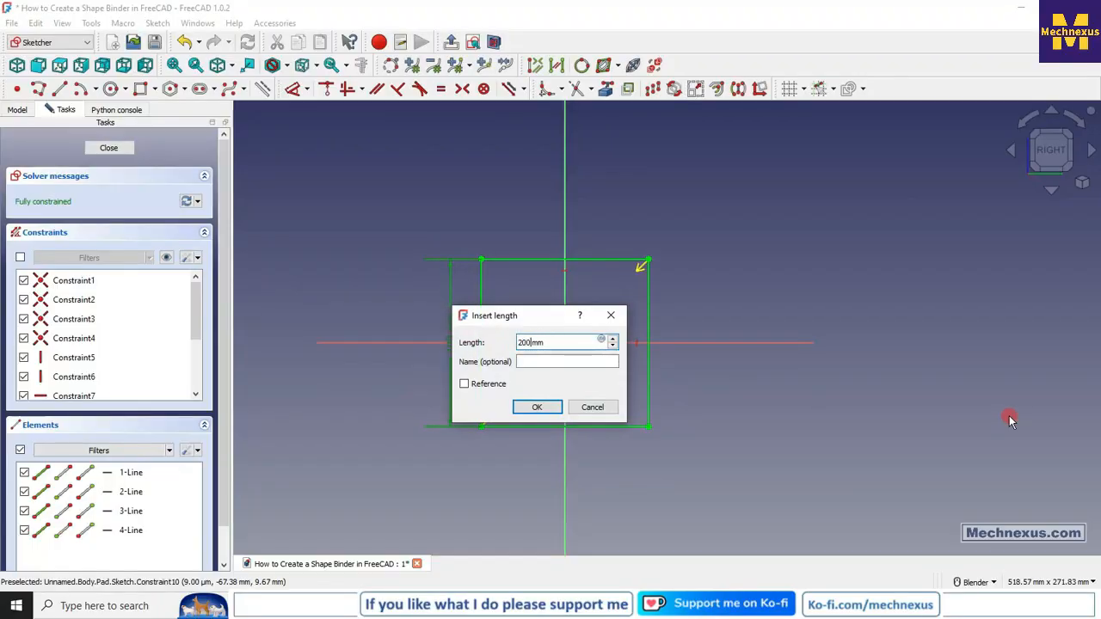
pyautogui.press('Return')
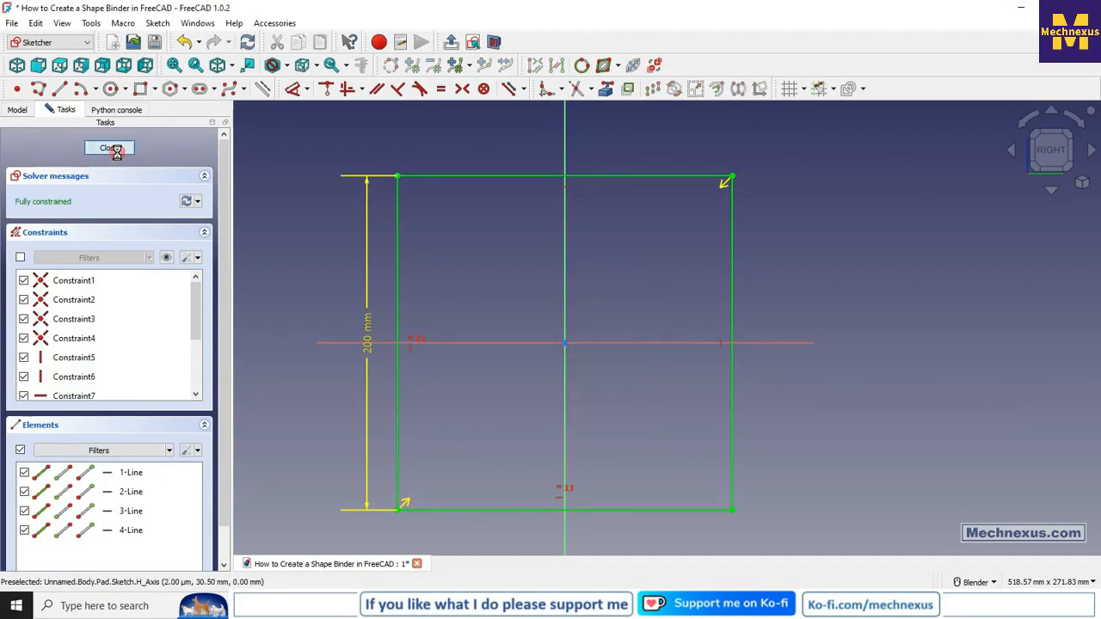
pyautogui.click(110, 149)
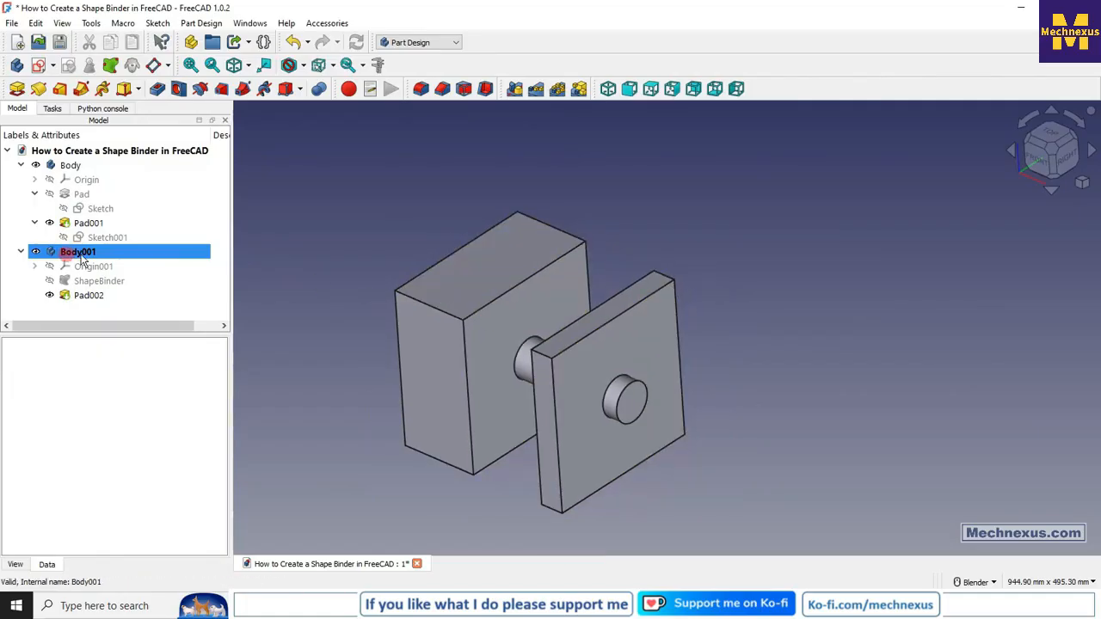
# Edit the cylinder's sketch and set the circle's diameter to 100 mm.
pyautogui.click(1054, 151)
pyautogui.moveTo(471, 289); pyautogui.dragTo(591, 267, button='middle')
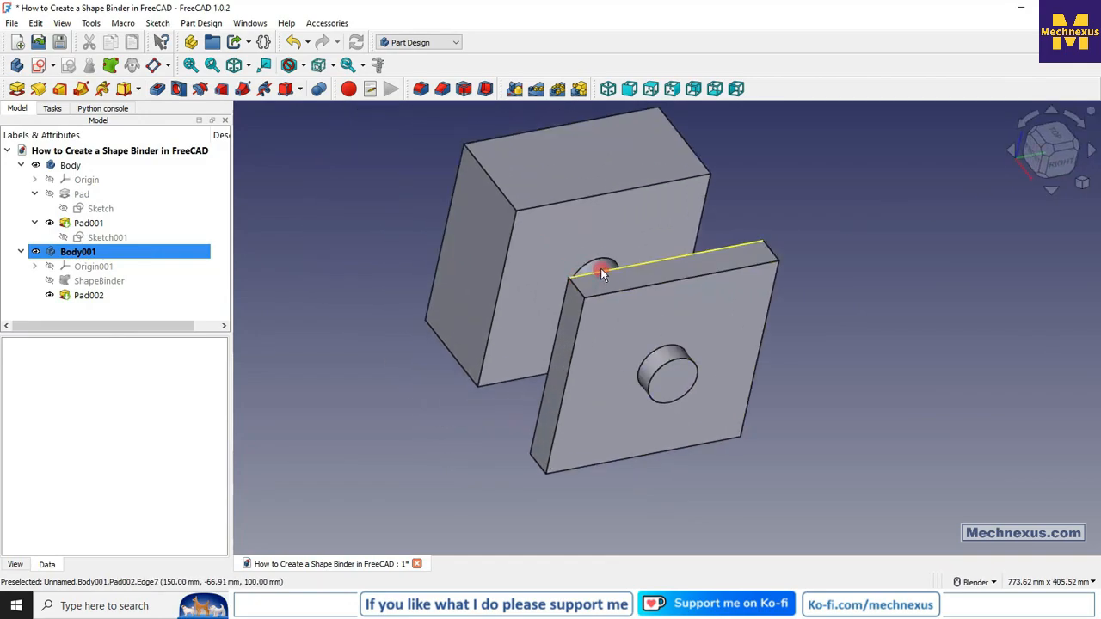
pyautogui.doubleClick(98, 238)
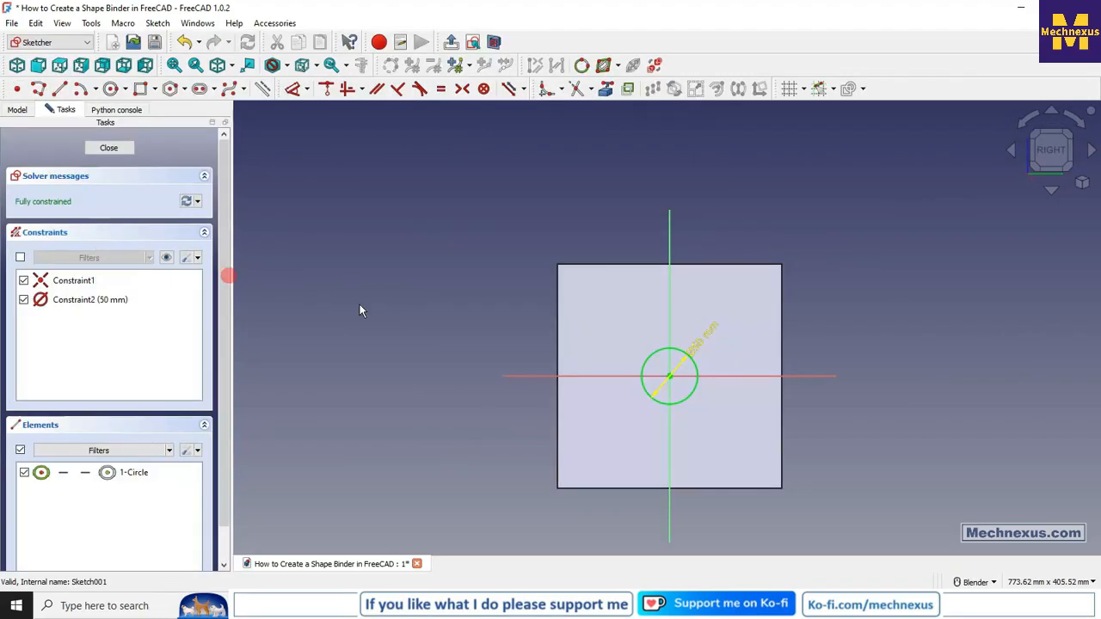
pyautogui.doubleClick(695, 353)
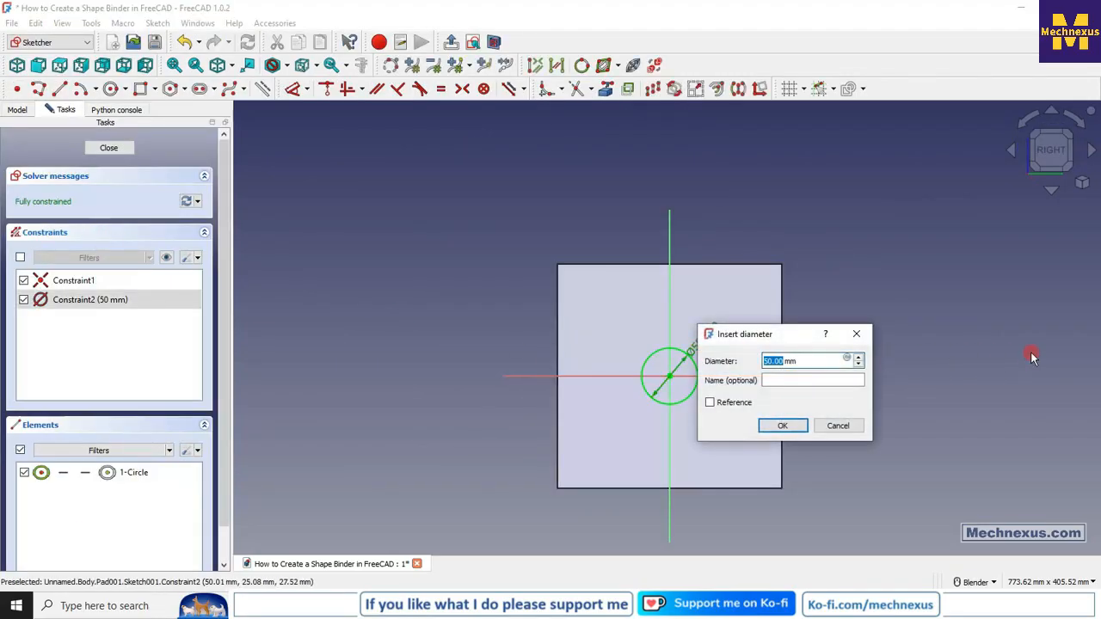
pyautogui.write('100')
pyautogui.press('Return')
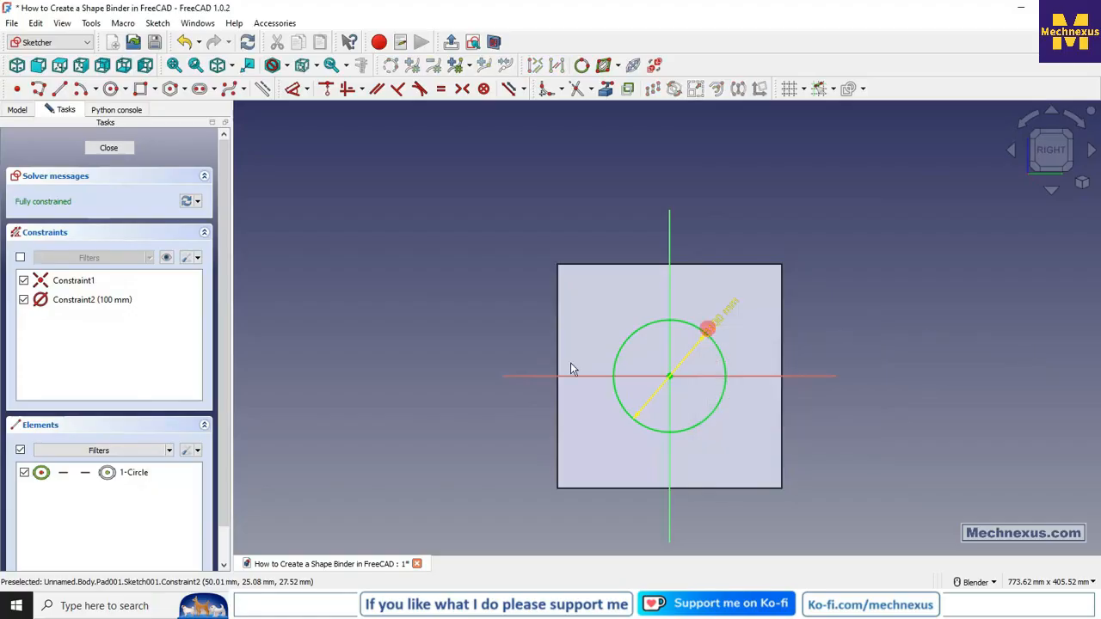
pyautogui.click(96, 150)
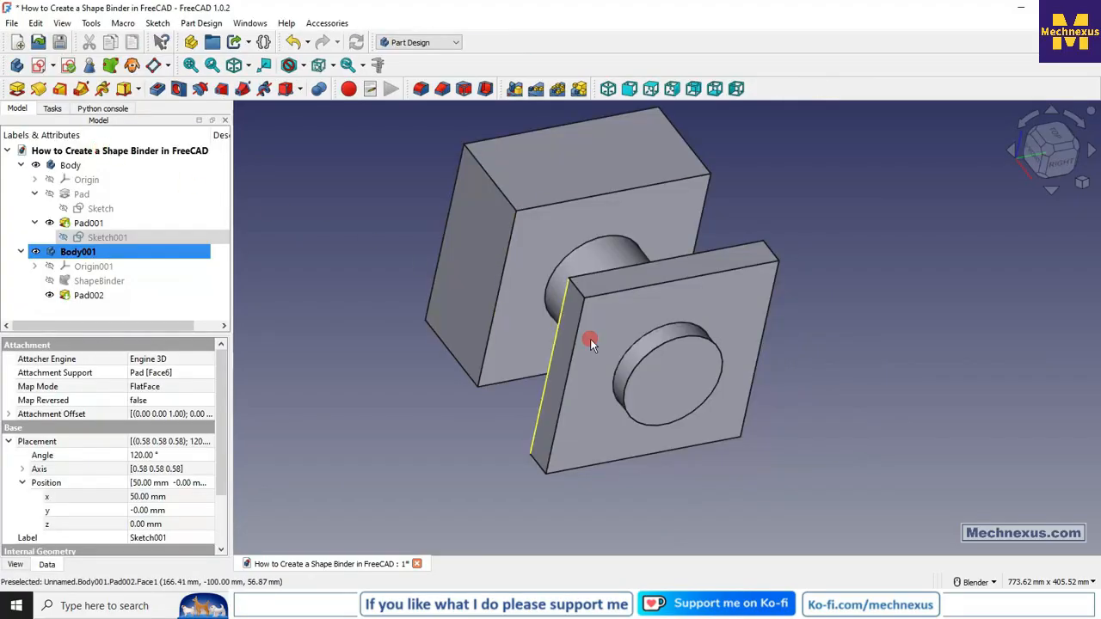
# Hide the first body to examine the hole in the padded plate, and show the body again.
pyautogui.moveTo(590, 338)
pyautogui.mouseDown(button='middle')
pyautogui.moveTo(598, 372)
pyautogui.moveTo(791, 370)
pyautogui.moveTo(679, 364)
pyautogui.moveTo(636, 379)
pyautogui.mouseUp(button='middle')
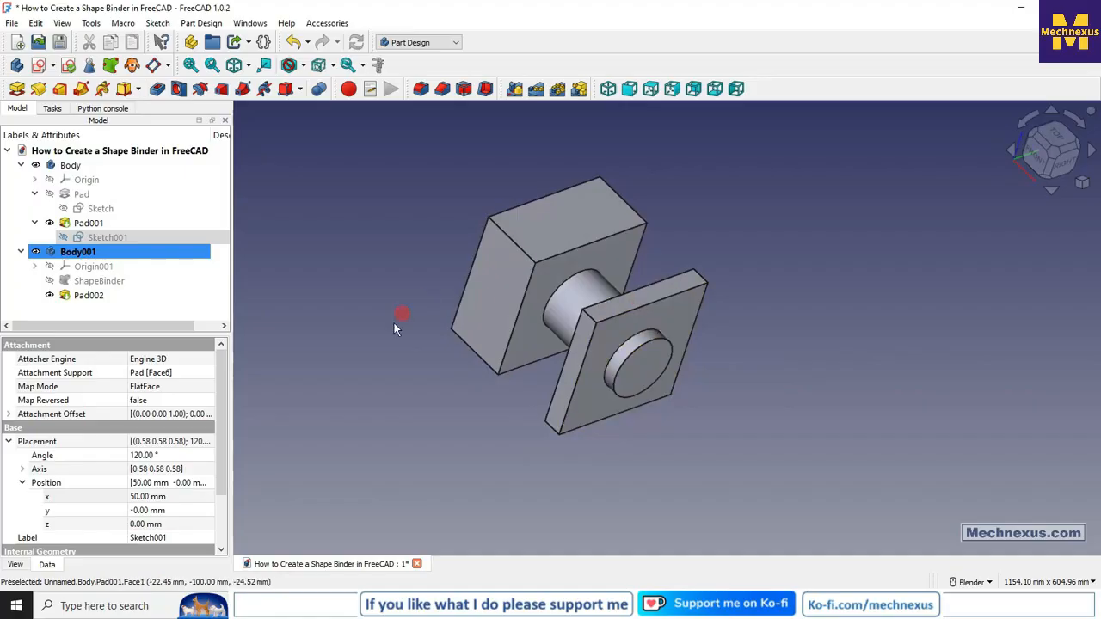
pyautogui.click(71, 167)
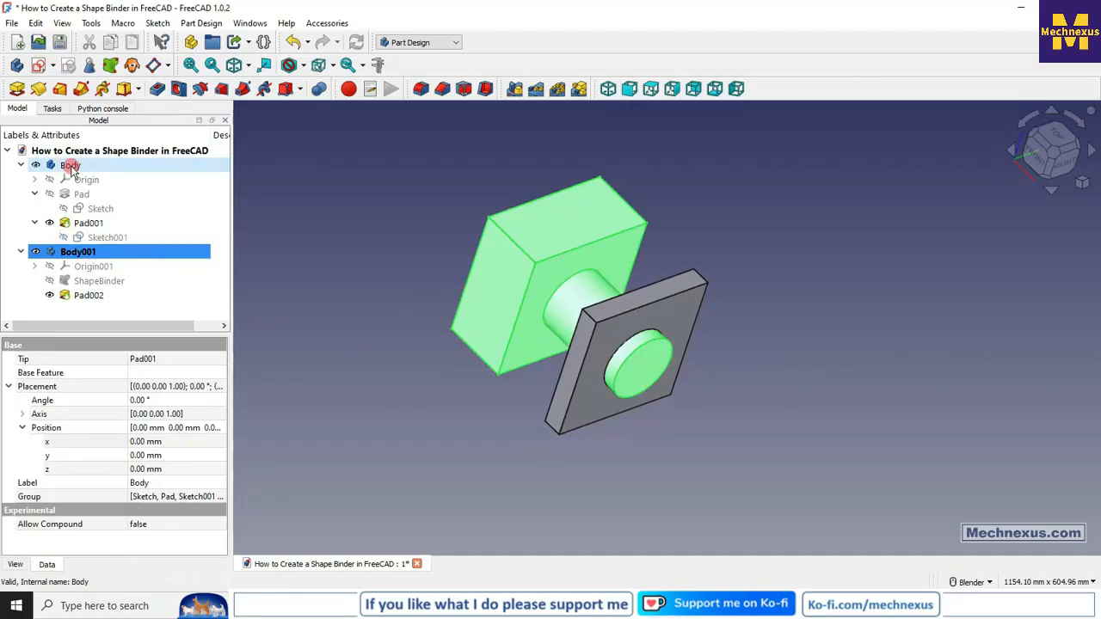
pyautogui.press('space')
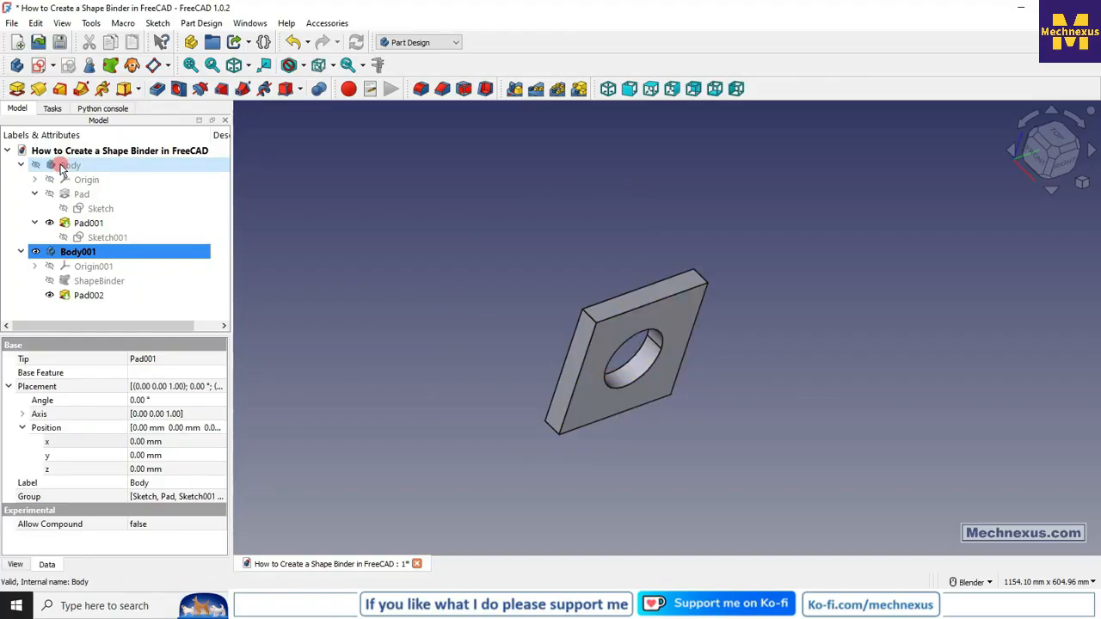
pyautogui.press('space')
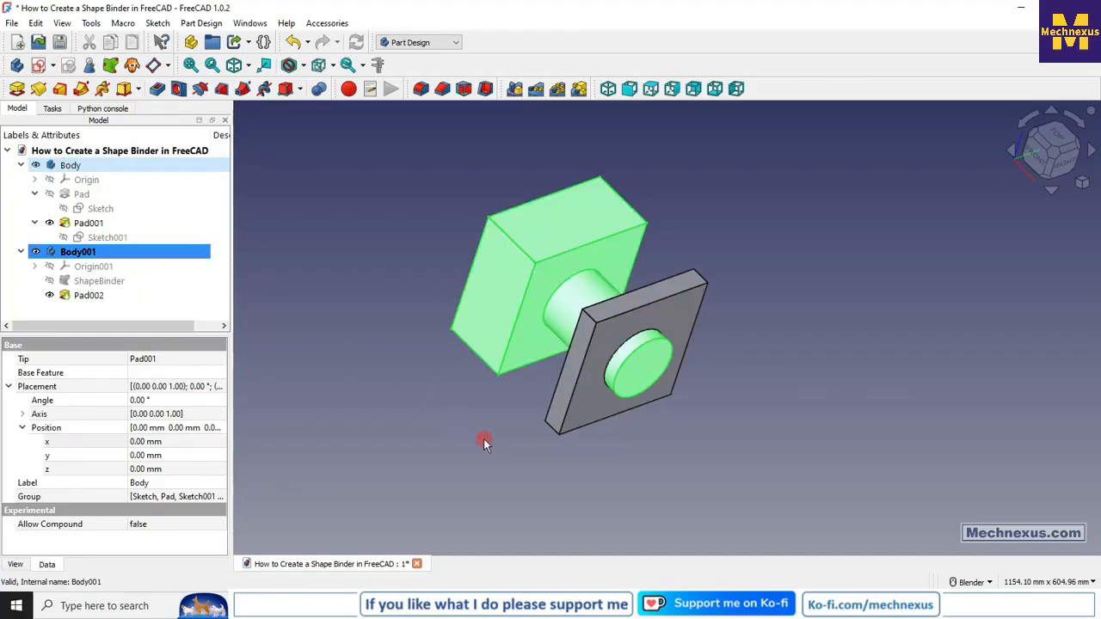
pyautogui.click(465, 457)
pyautogui.moveTo(543, 408); pyautogui.dragTo(595, 404, button='middle')
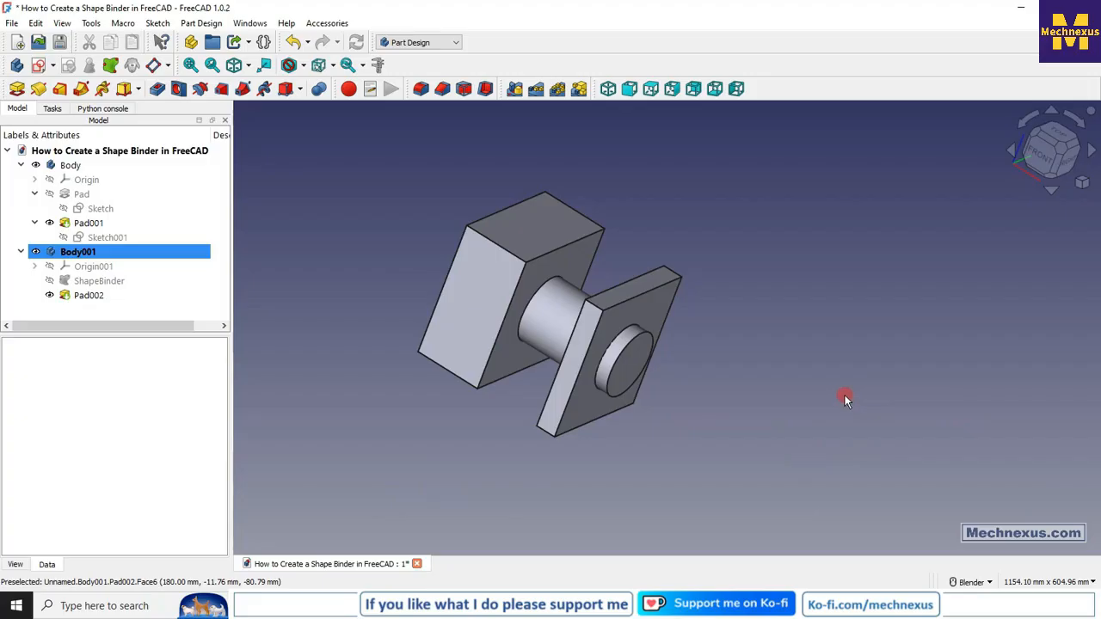
# Examine which geometry belongs to Body and which to Body001, highlighting them separately and together in an isometric view.
pyautogui.click(71, 165)
pyautogui.click(75, 251)
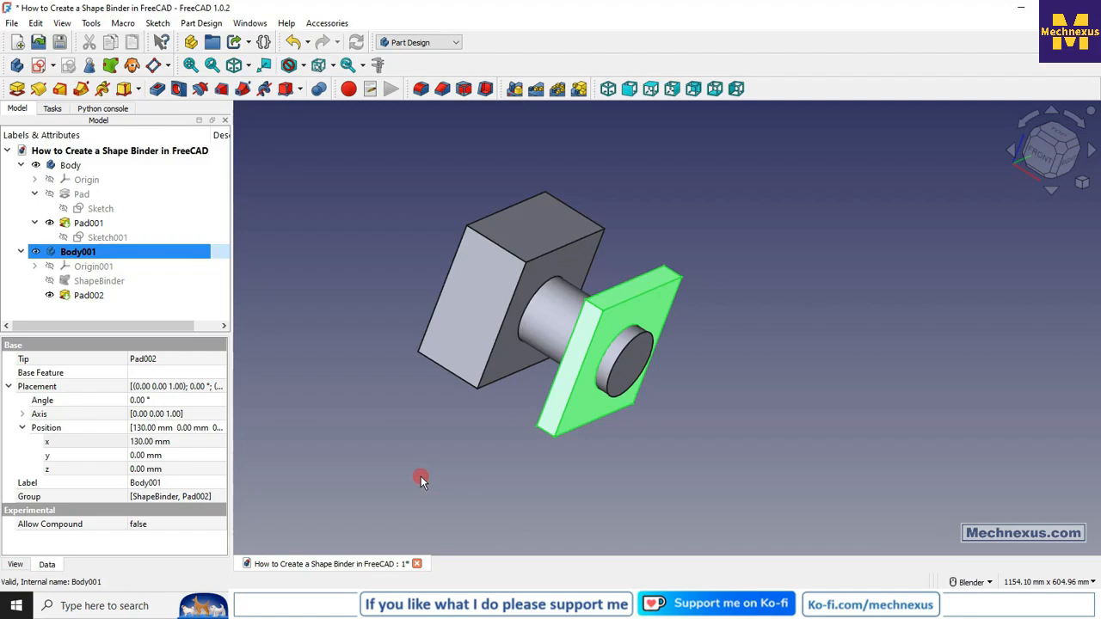
pyautogui.click(102, 283)
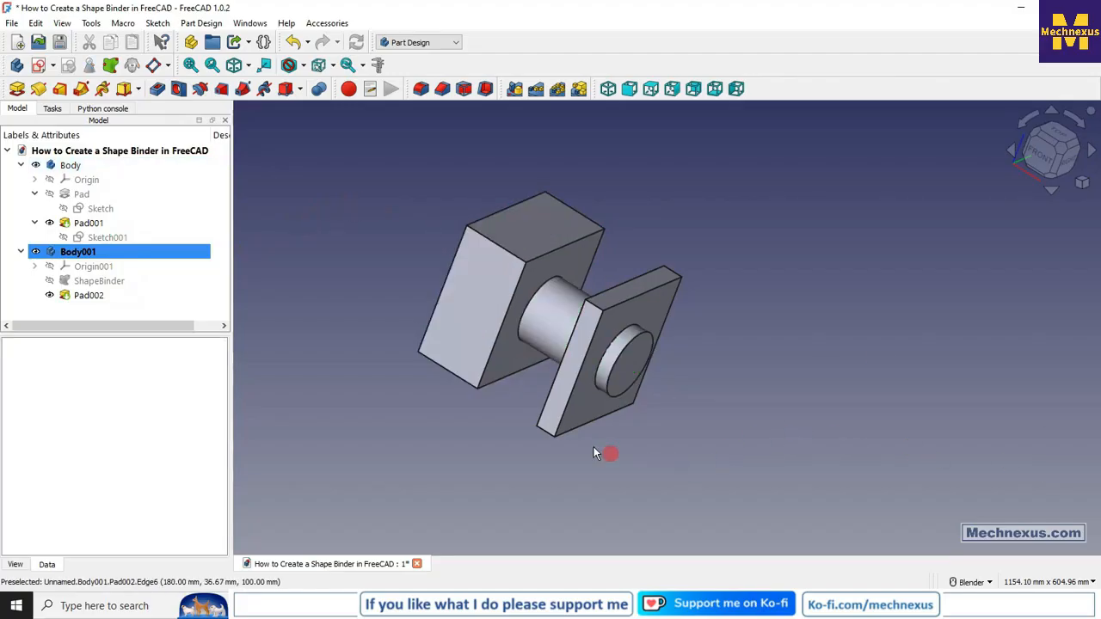
pyautogui.moveTo(504, 436); pyautogui.dragTo(479, 425, button='middle')
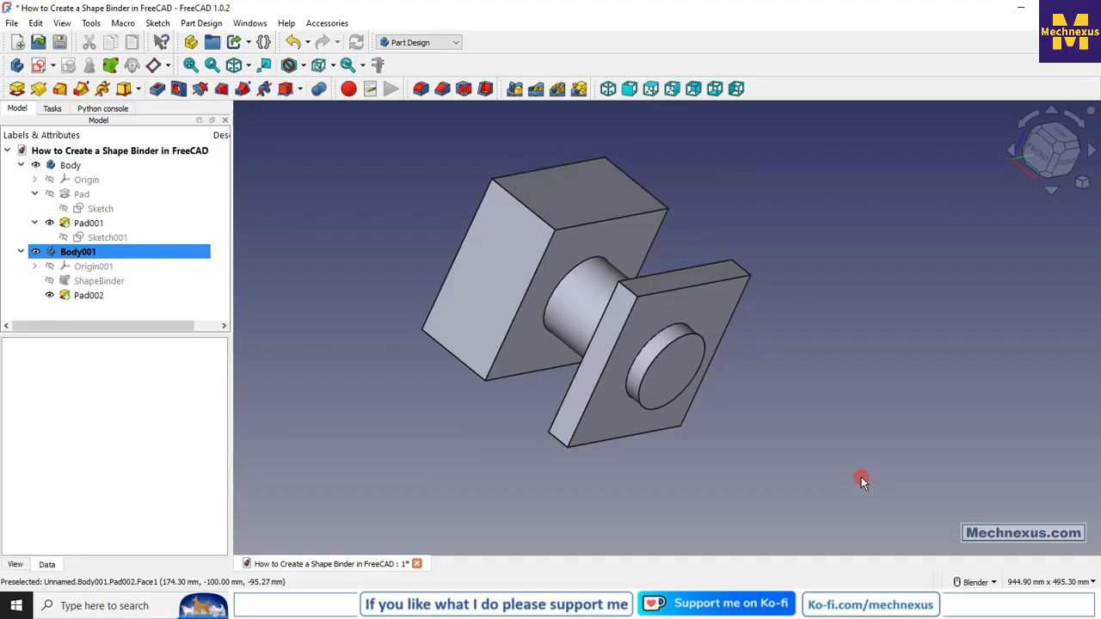
pyautogui.click(1082, 182)
pyautogui.click(1008, 191)
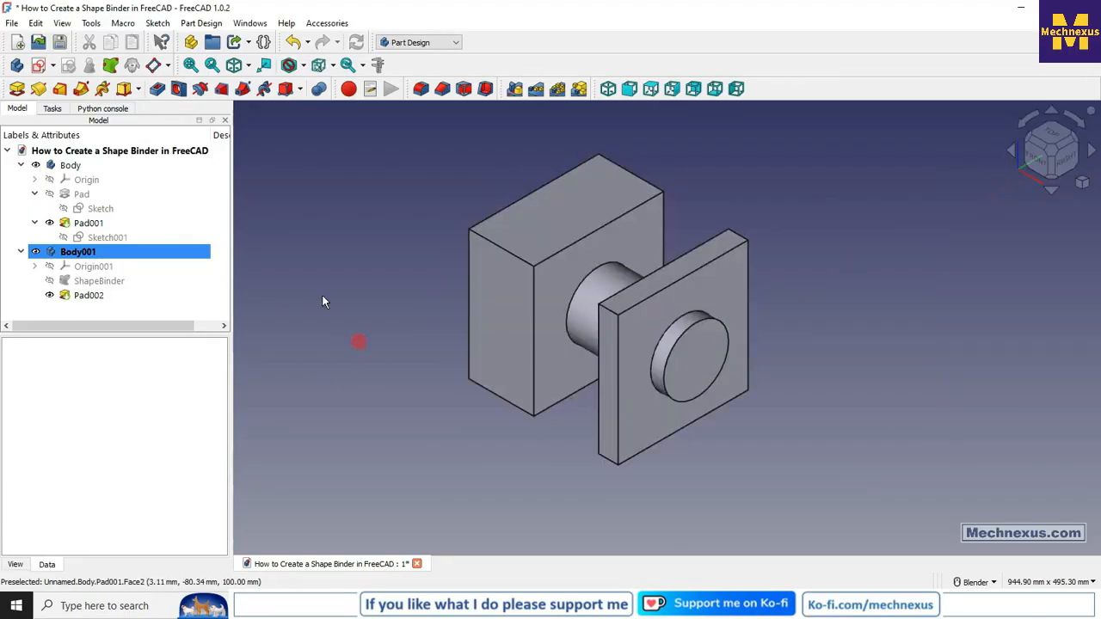
pyautogui.click(88, 169)
pyautogui.keyDown('ctrl'); pyautogui.click(80, 254); pyautogui.keyUp('ctrl')
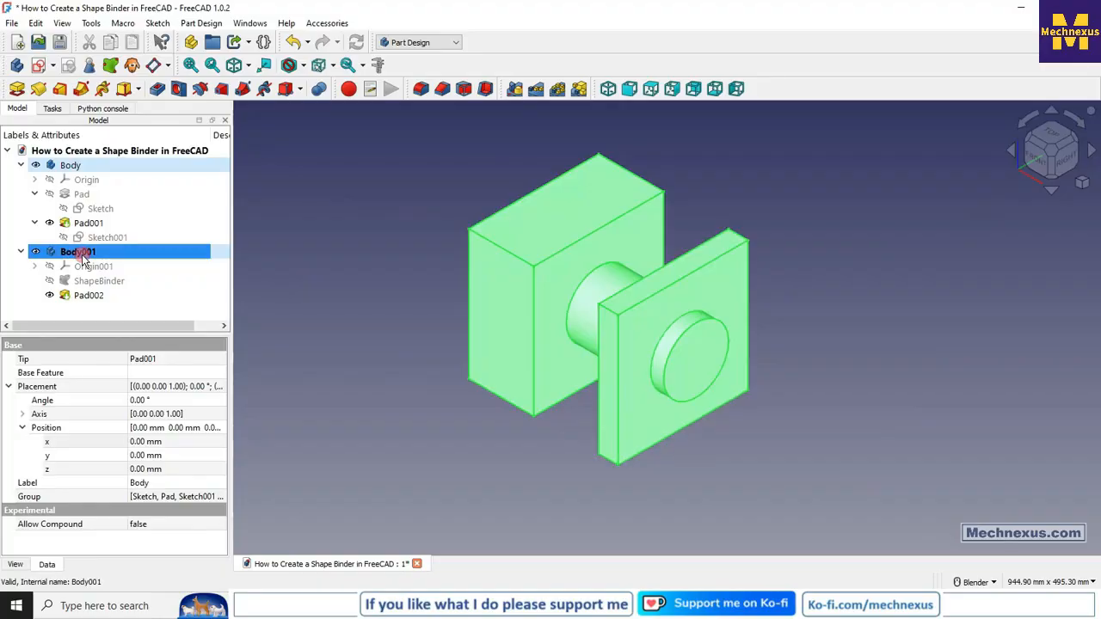
pyautogui.click(403, 389)
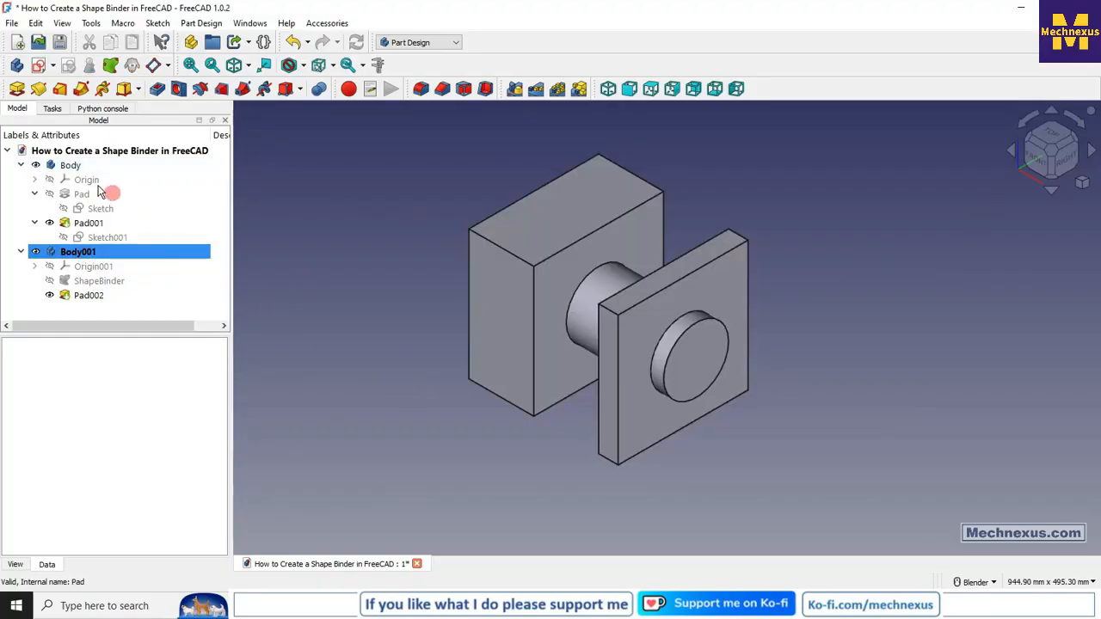
pyautogui.click(70, 167)
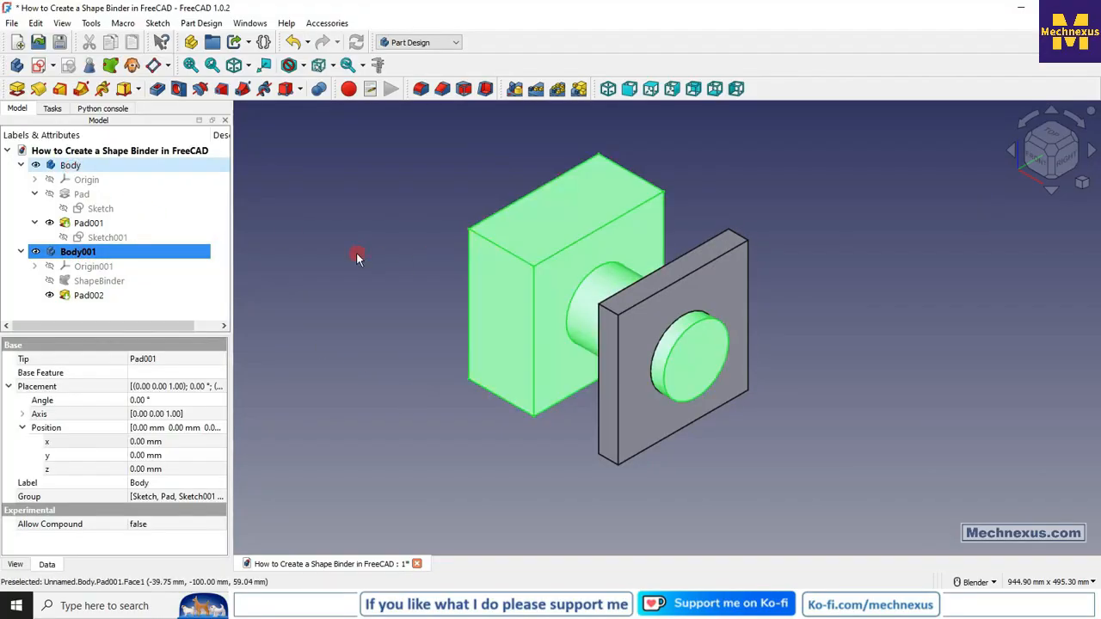
pyautogui.click(370, 321)
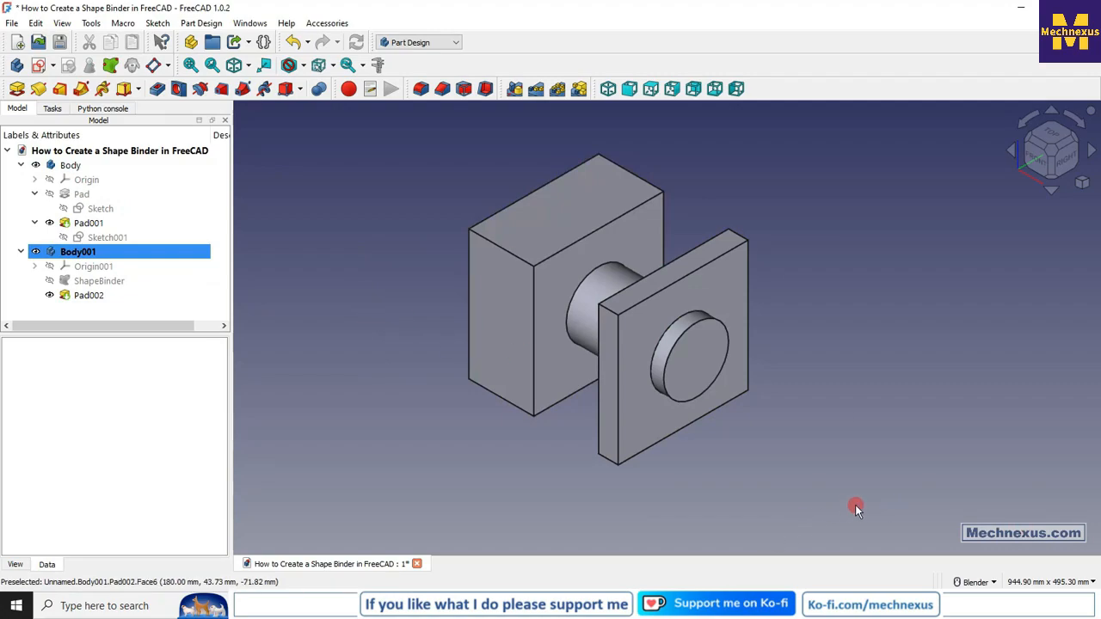
# Review the plate's front face and its parent body, compare it with the first body, and inspect the shape binder's support.
pyautogui.scroll(-2, 855, 505)
pyautogui.scroll(3, 858, 501)
pyautogui.scroll(-1, 587, 475)
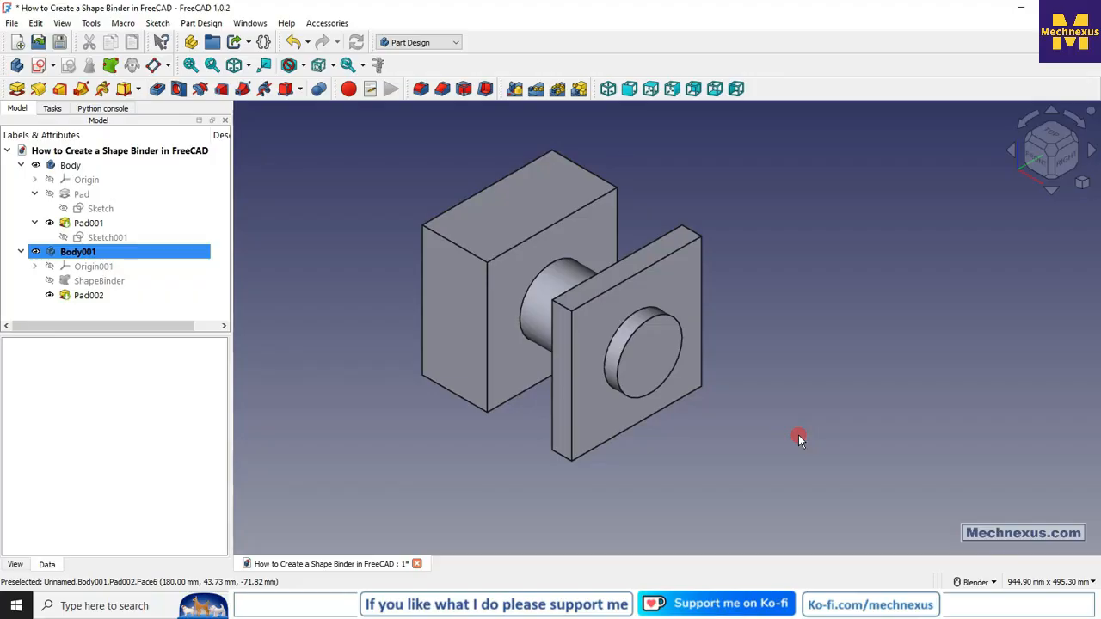
pyautogui.click(635, 310)
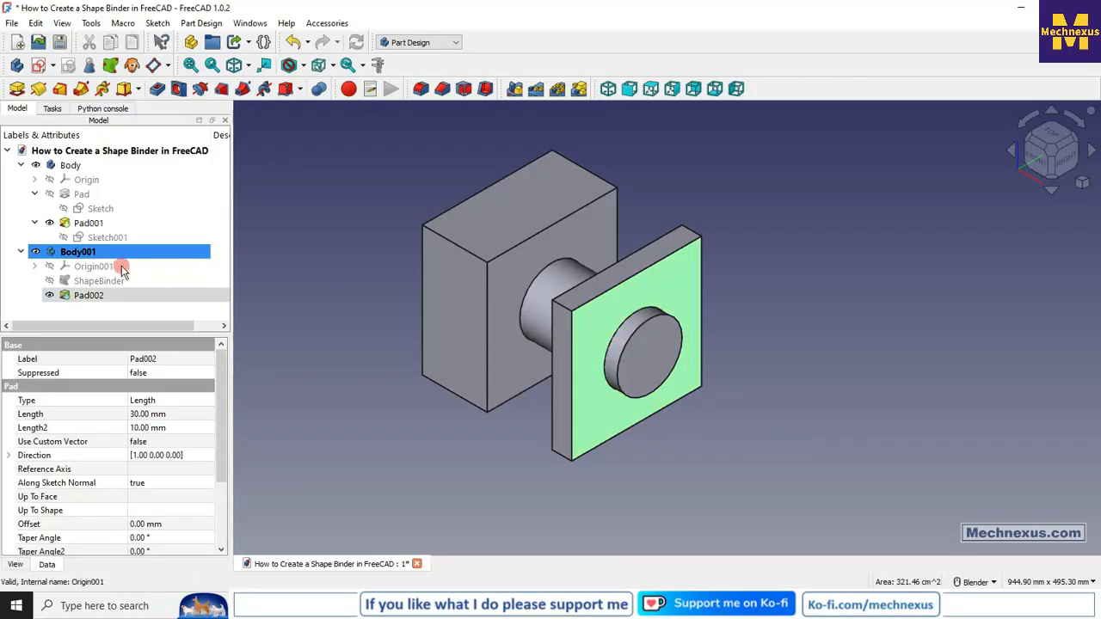
pyautogui.click(76, 252)
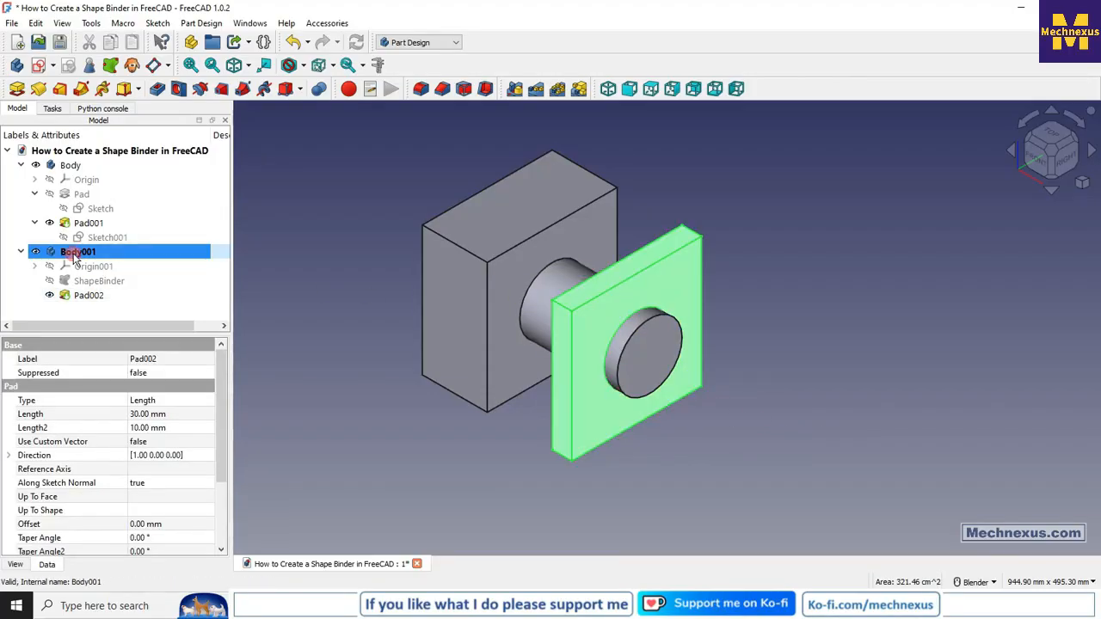
pyautogui.click(398, 433)
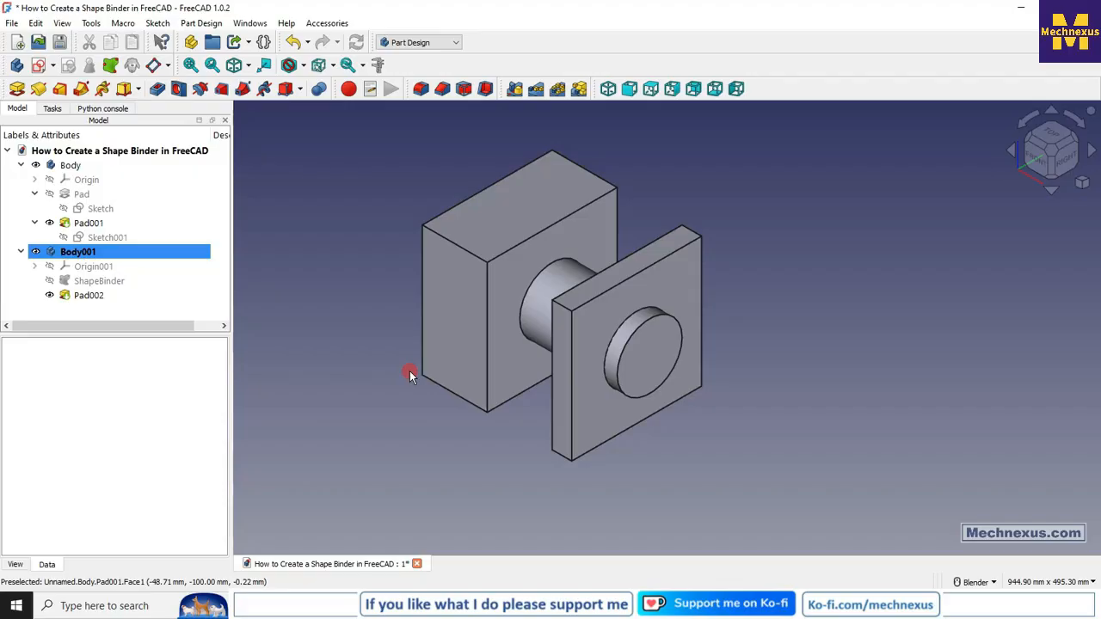
pyautogui.moveTo(662, 454)
pyautogui.mouseDown(button='middle')
pyautogui.moveTo(668, 425)
pyautogui.moveTo(674, 436)
pyautogui.moveTo(627, 474)
pyautogui.moveTo(568, 460)
pyautogui.moveTo(664, 460)
pyautogui.mouseUp(button='middle')
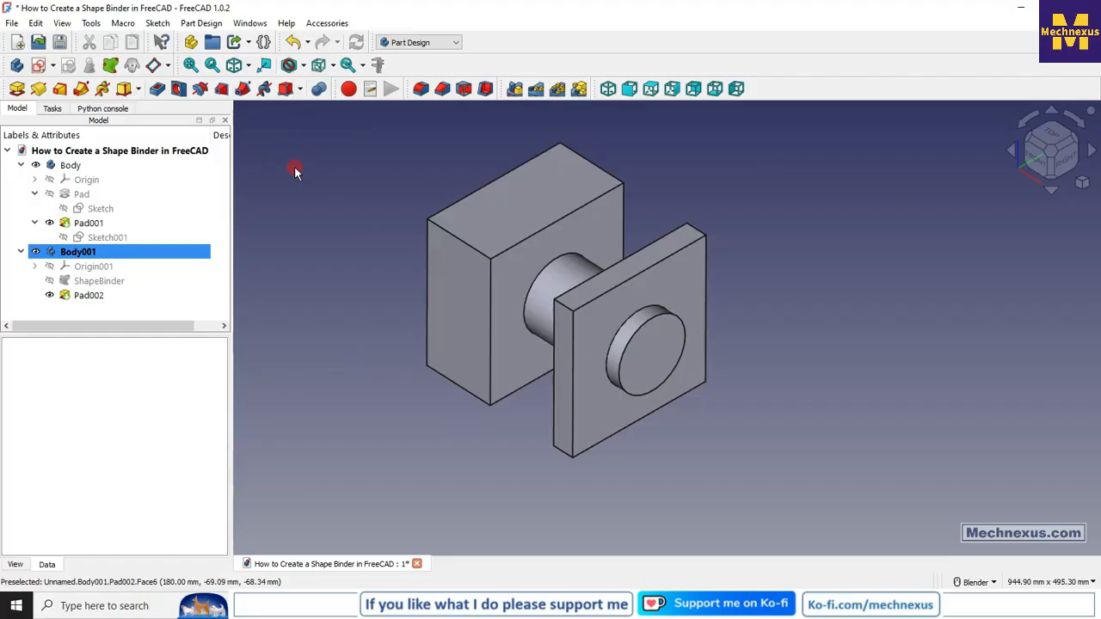
pyautogui.click(72, 168)
pyautogui.click(76, 255)
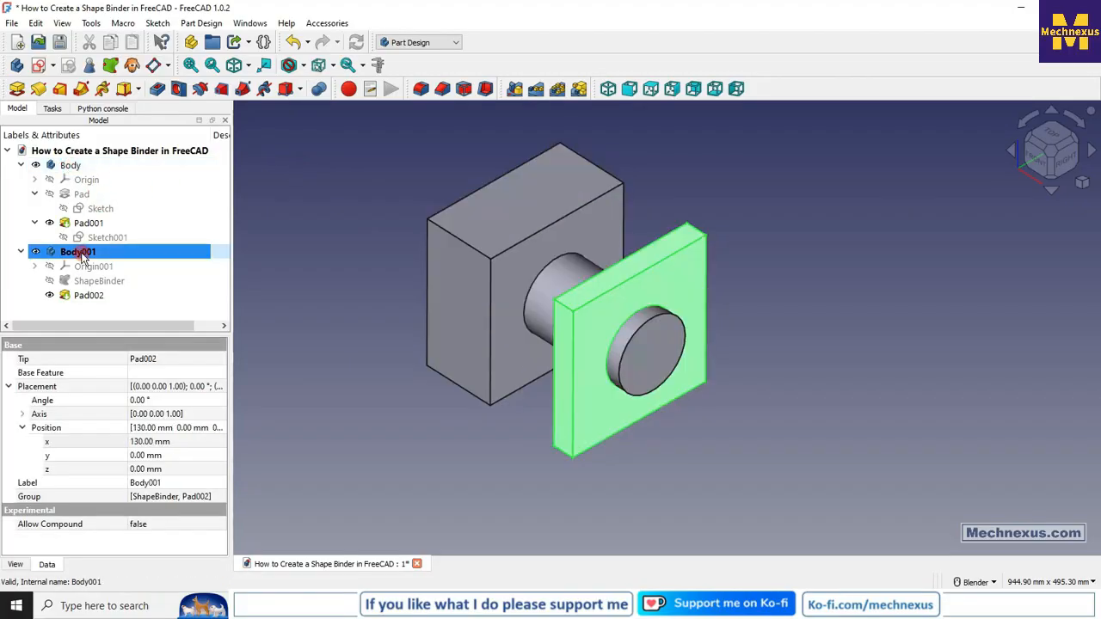
pyautogui.click(80, 169)
pyautogui.click(336, 239)
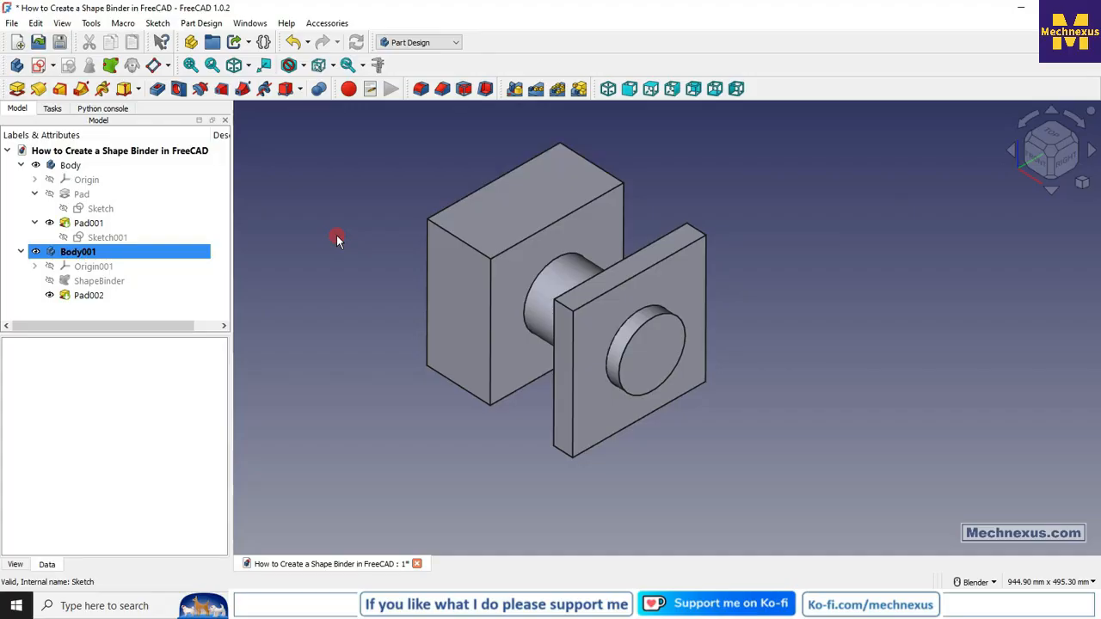
pyautogui.click(110, 288)
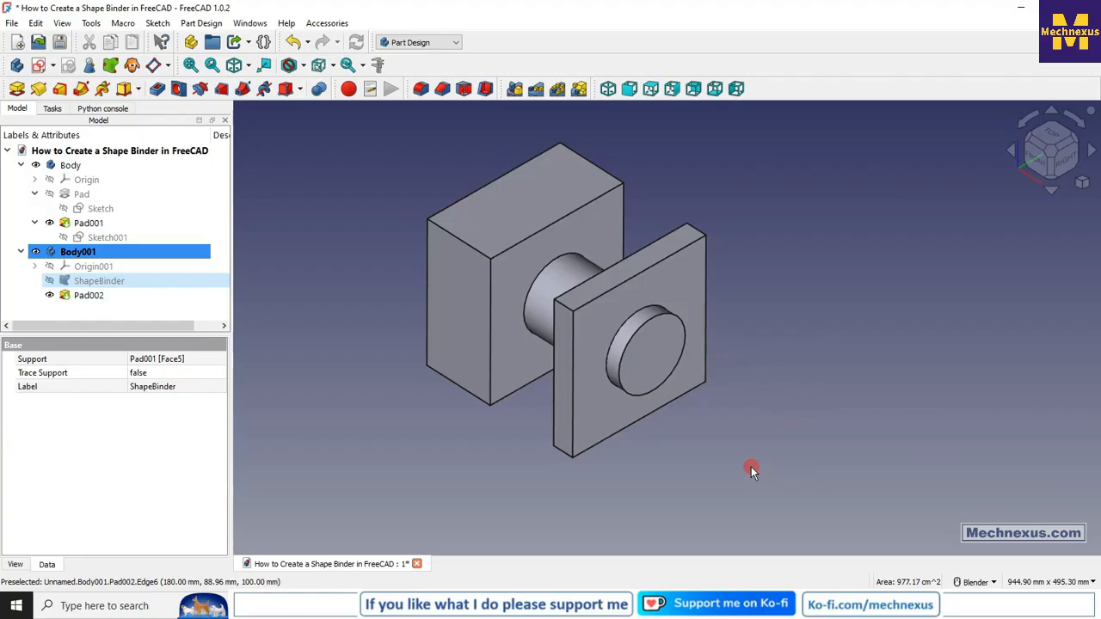
pyautogui.moveTo(751, 466); pyautogui.dragTo(773, 462, button='middle')
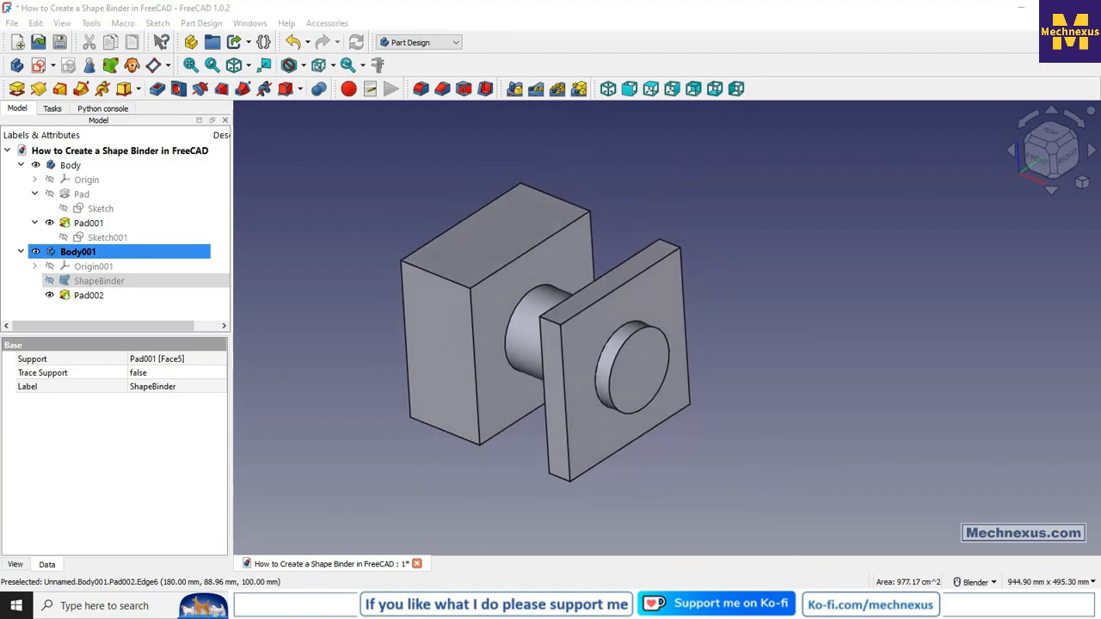